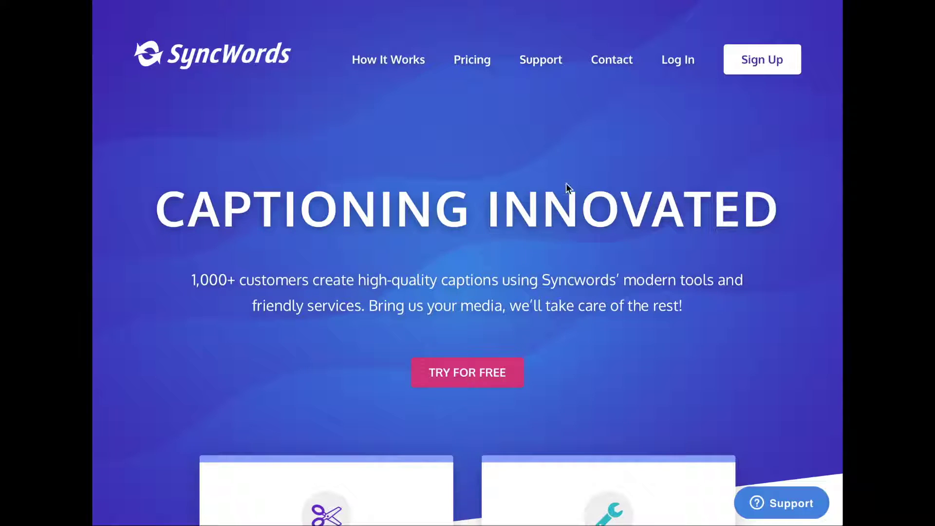
Step: Log in to SyncWords with the saved email and password
{"action": "left_click", "coordinate": [676, 65]}
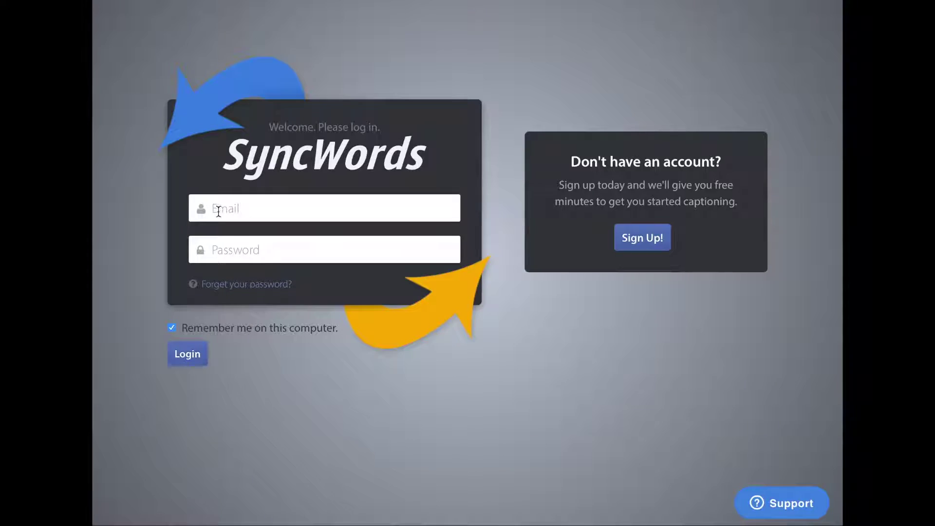
{"action": "left_click", "coordinate": [219, 211]}
{"action": "left_click", "coordinate": [235, 233]}
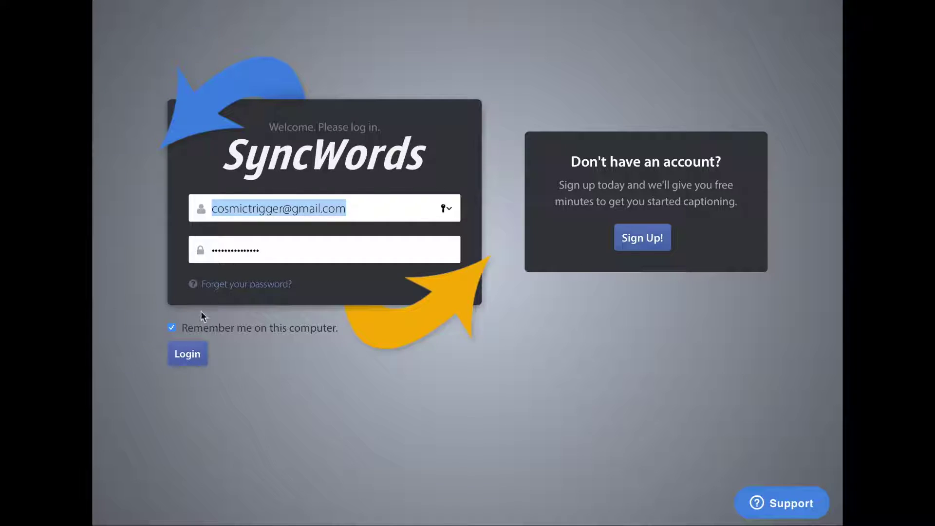
{"action": "left_click", "coordinate": [188, 356]}
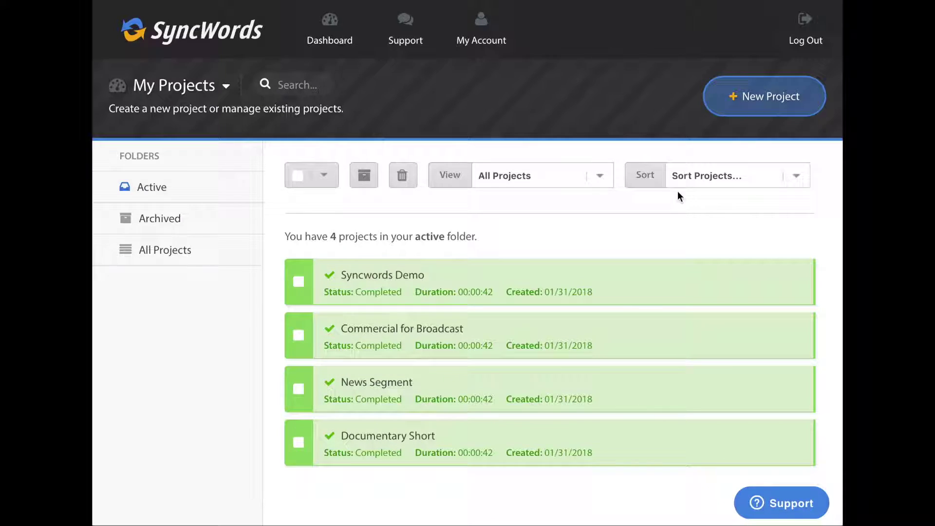
Step: Create a new project named 'Short News Segment' and show its description and tags fields
{"action": "left_click", "coordinate": [750, 102]}
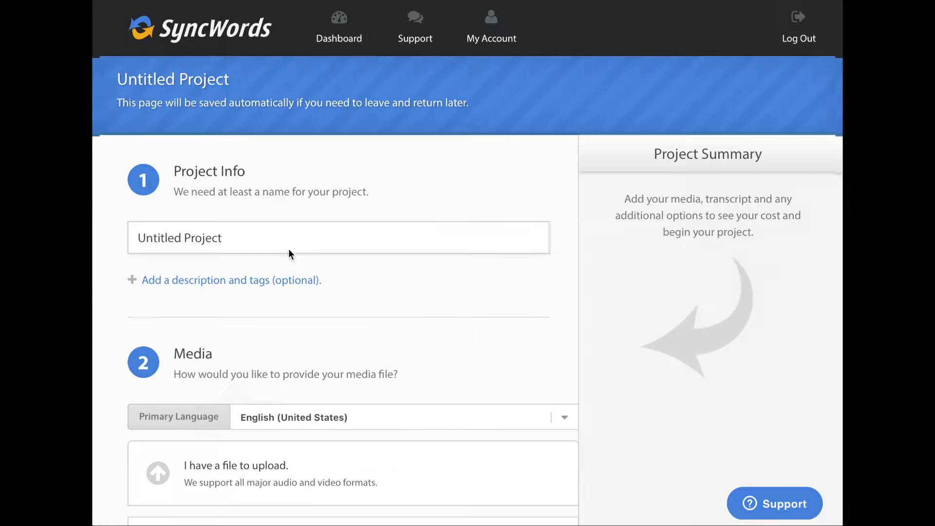
{"action": "left_click", "coordinate": [267, 239]}
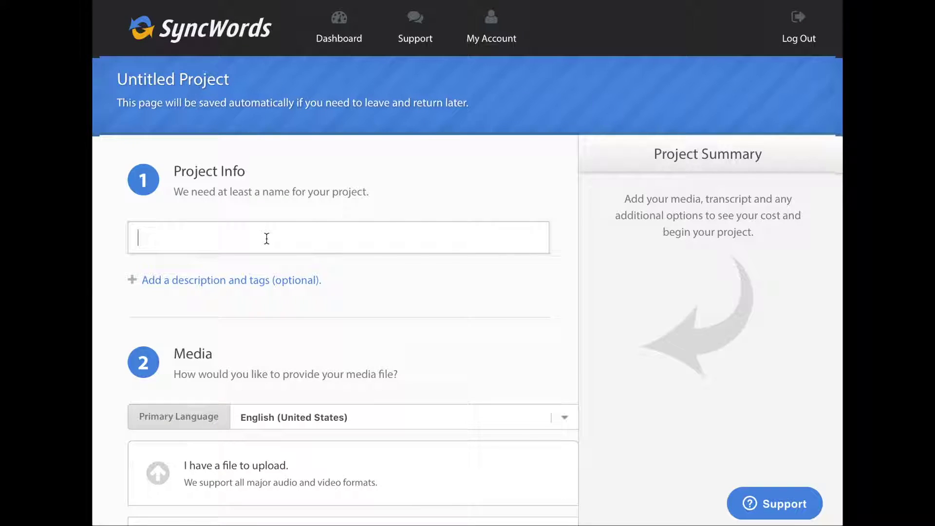
{"action": "type", "text": "Short News Segment"}
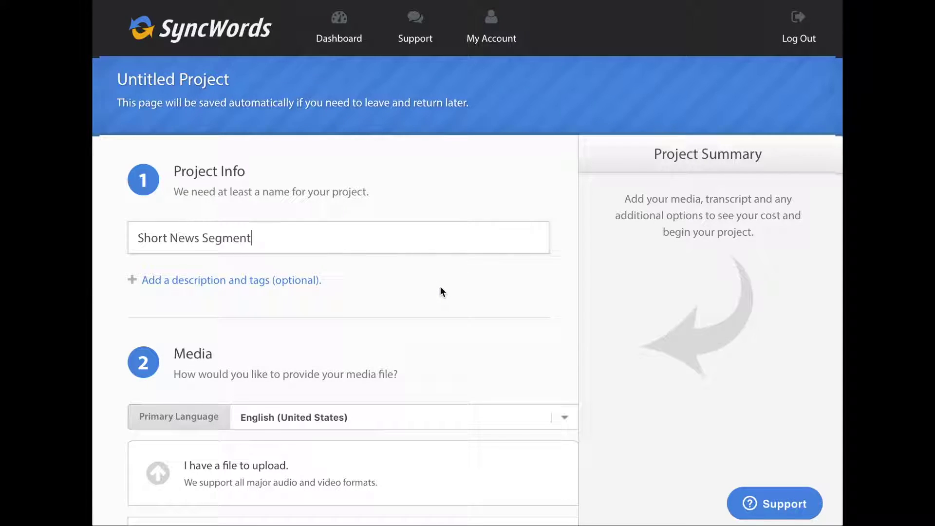
{"action": "left_click", "coordinate": [313, 285]}
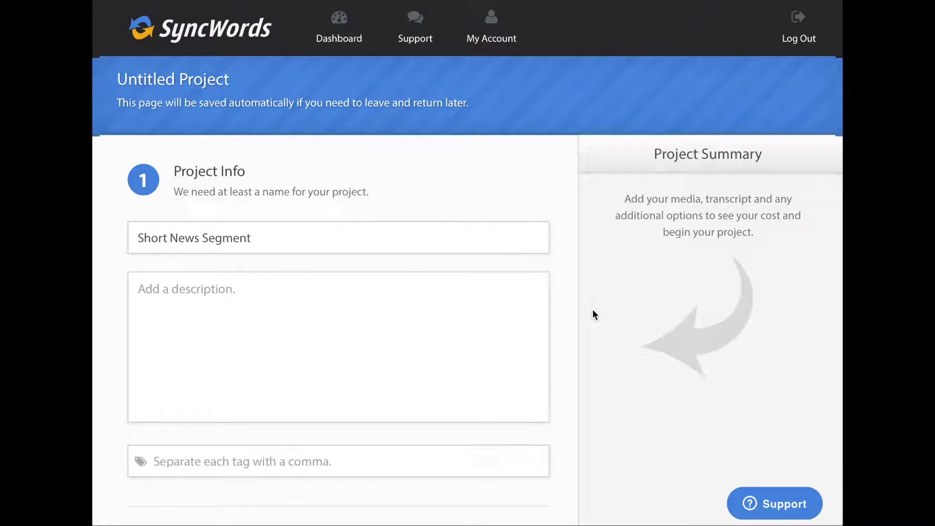
{"action": "scroll", "coordinate": [593, 309], "scroll_direction": "down", "scroll_amount": 2}
{"action": "scroll", "coordinate": [592, 310], "scroll_direction": "down", "scroll_amount": 5}
{"action": "scroll", "coordinate": [592, 309], "scroll_direction": "down", "scroll_amount": 4}
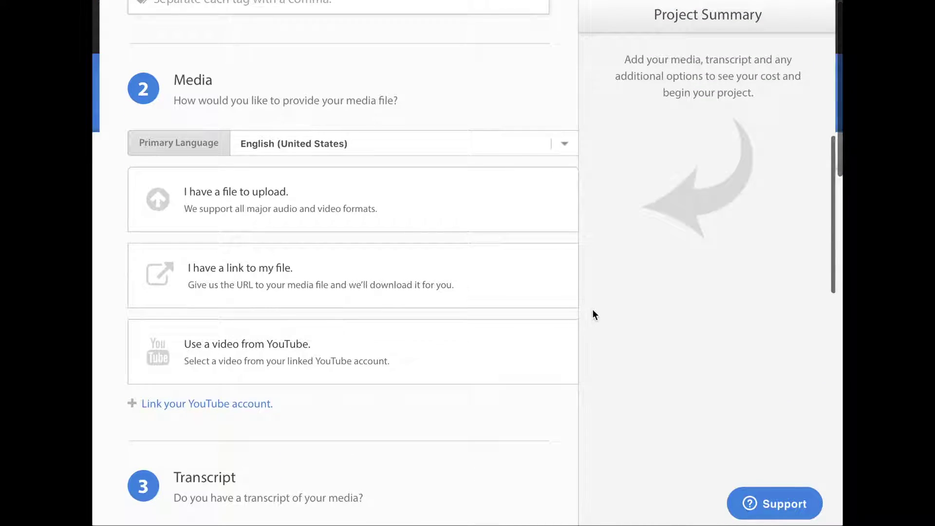
{"action": "scroll", "coordinate": [592, 314], "scroll_direction": "down", "scroll_amount": 1}
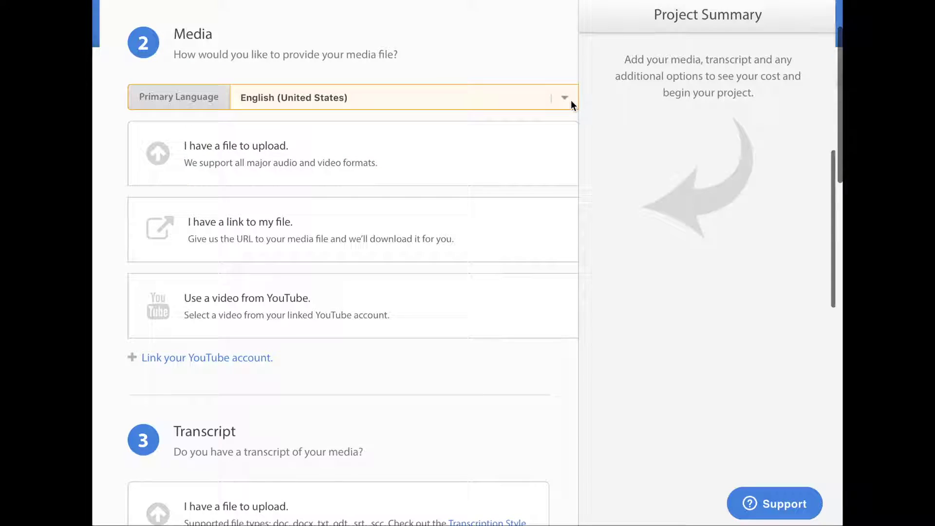
Step: Keep English (United States) as primary language and upload dem now.mp4 as the media
{"action": "left_click", "coordinate": [570, 100]}
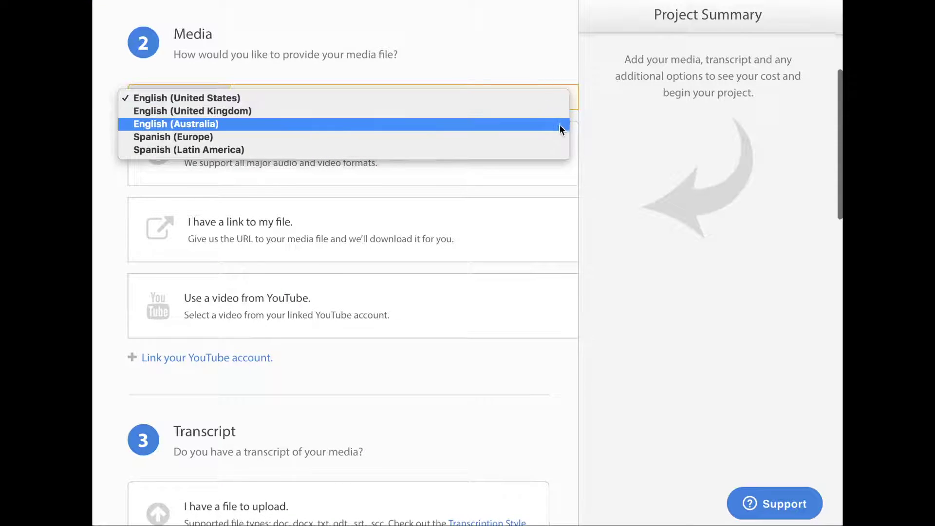
{"action": "left_click", "coordinate": [556, 97]}
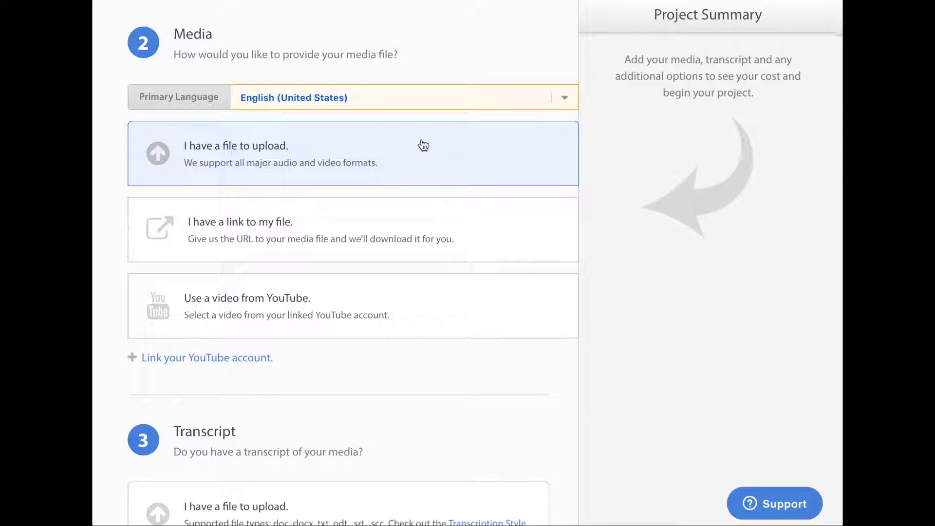
{"action": "left_click", "coordinate": [395, 149]}
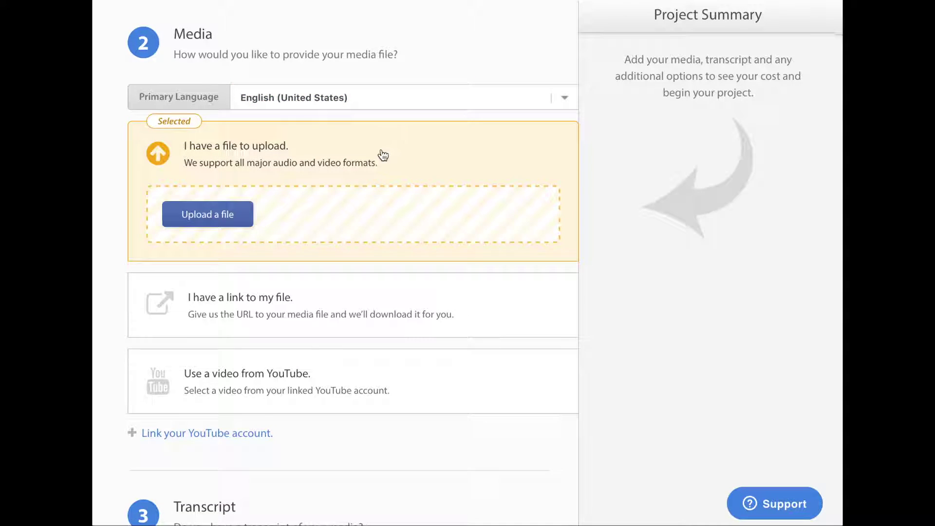
{"action": "left_click", "coordinate": [224, 215]}
{"action": "double_click", "coordinate": [383, 62]}
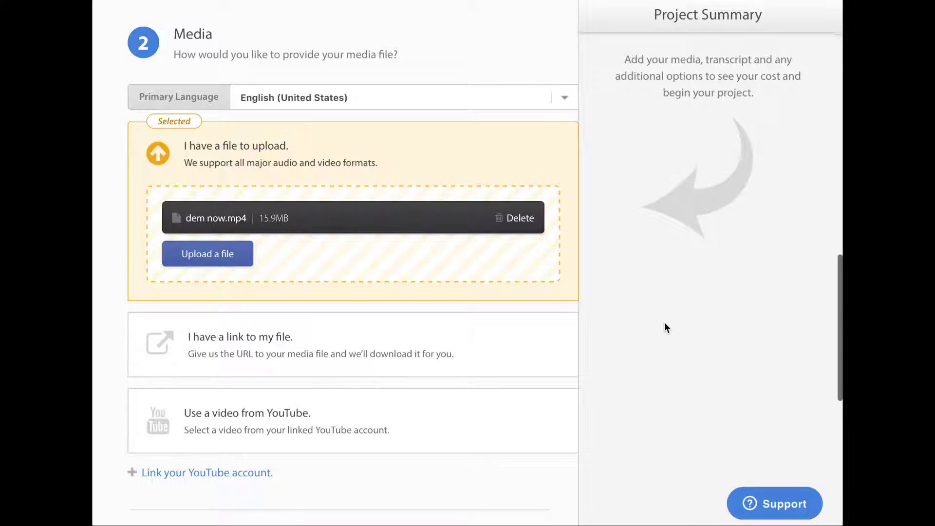
{"action": "scroll", "coordinate": [660, 328], "scroll_direction": "down", "scroll_amount": 3}
{"action": "scroll", "coordinate": [657, 328], "scroll_direction": "down", "scroll_amount": 2}
{"action": "scroll", "coordinate": [657, 332], "scroll_direction": "down", "scroll_amount": 3}
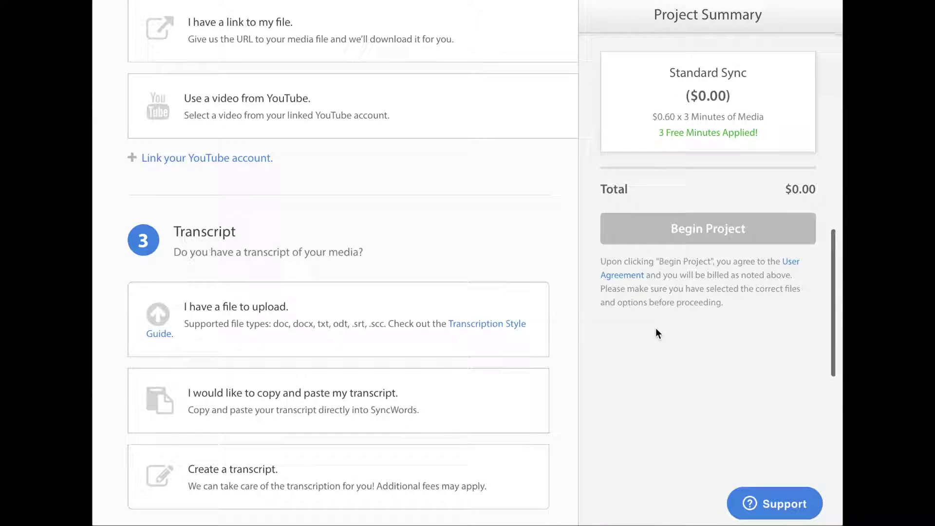
{"action": "scroll", "coordinate": [636, 337], "scroll_direction": "down", "scroll_amount": 3}
{"action": "scroll", "coordinate": [609, 343], "scroll_direction": "down", "scroll_amount": 2}
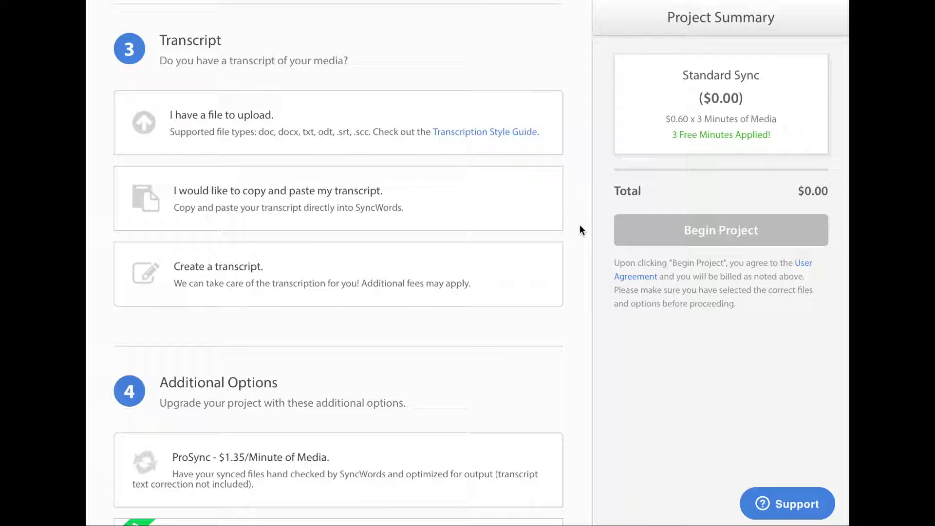
Step: Select 'Create a transcript' to list the free ASR, standard and rushed services
{"action": "left_click", "coordinate": [527, 278]}
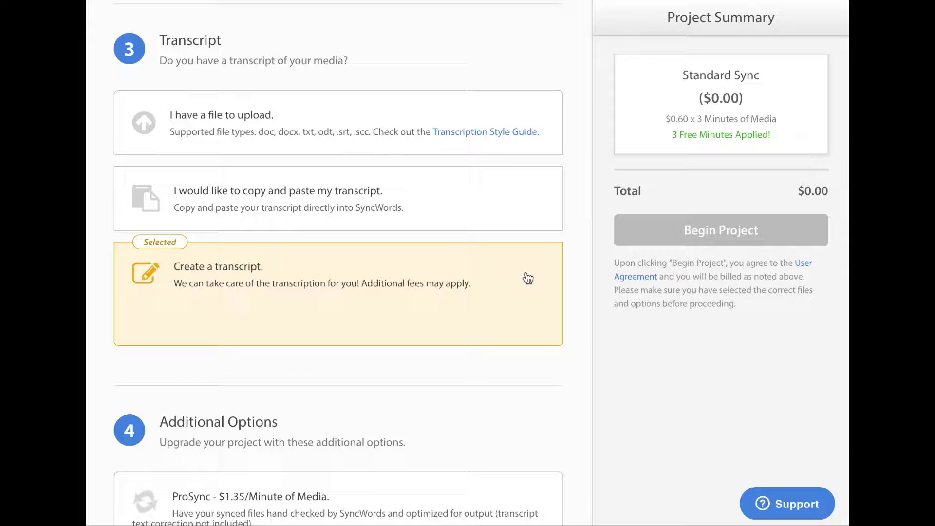
{"action": "scroll", "coordinate": [601, 319], "scroll_direction": "down", "scroll_amount": 2}
{"action": "scroll", "coordinate": [602, 321], "scroll_direction": "down", "scroll_amount": 3}
{"action": "scroll", "coordinate": [601, 322], "scroll_direction": "down", "scroll_amount": 1}
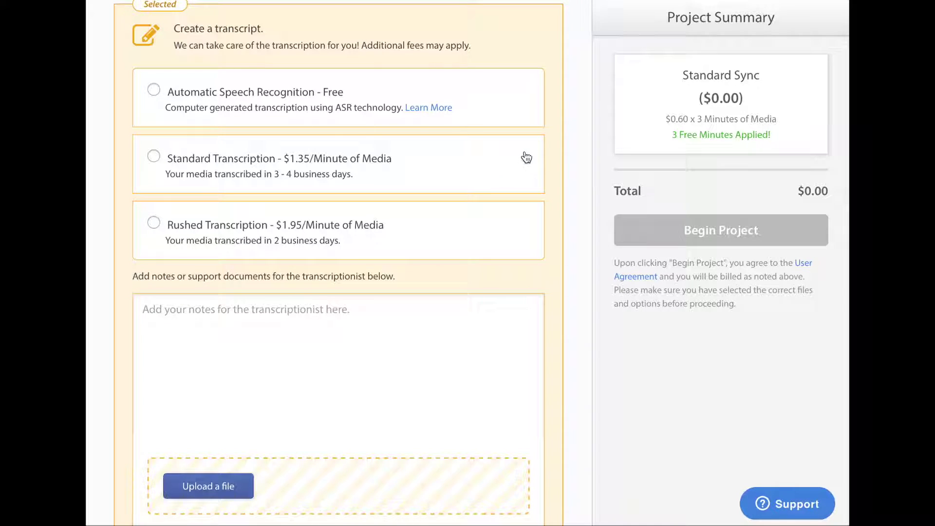
{"action": "scroll", "coordinate": [562, 164], "scroll_direction": "down", "scroll_amount": 1}
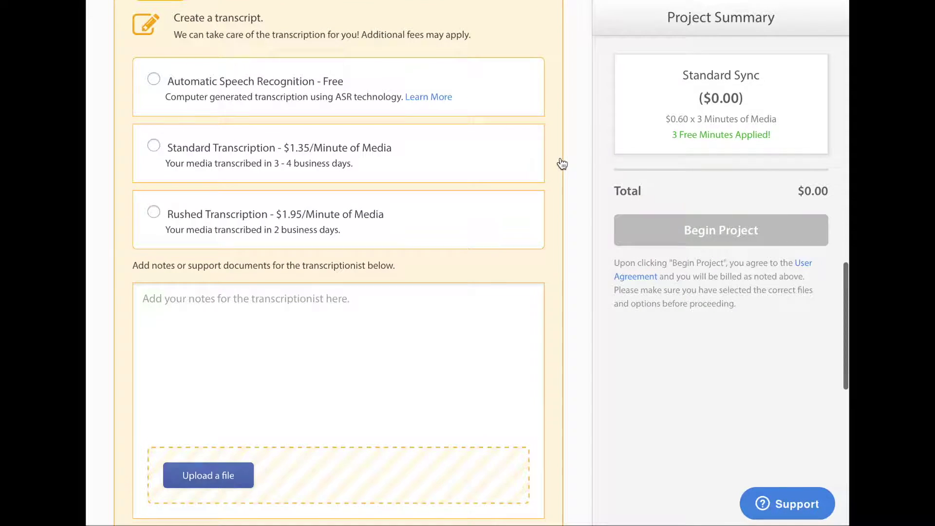
{"action": "scroll", "coordinate": [561, 164], "scroll_direction": "down", "scroll_amount": 1}
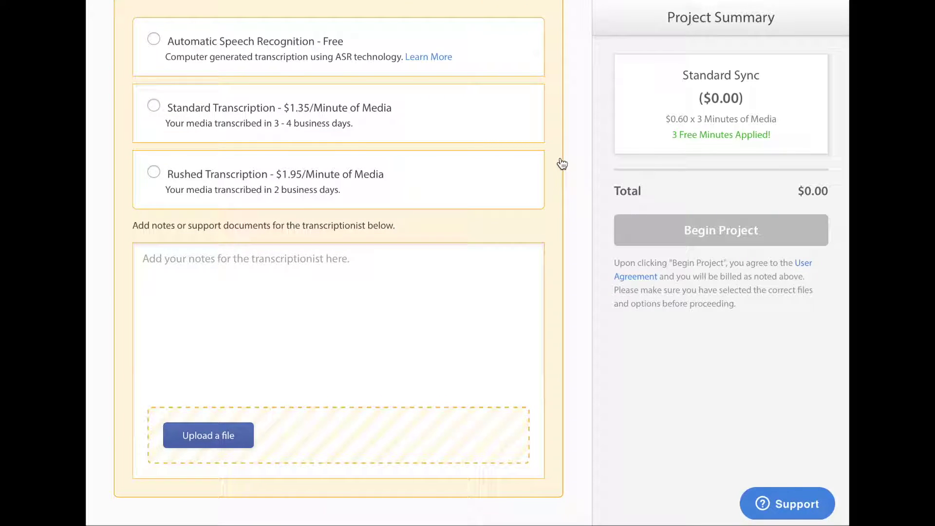
{"action": "scroll", "coordinate": [561, 163], "scroll_direction": "up", "scroll_amount": 1}
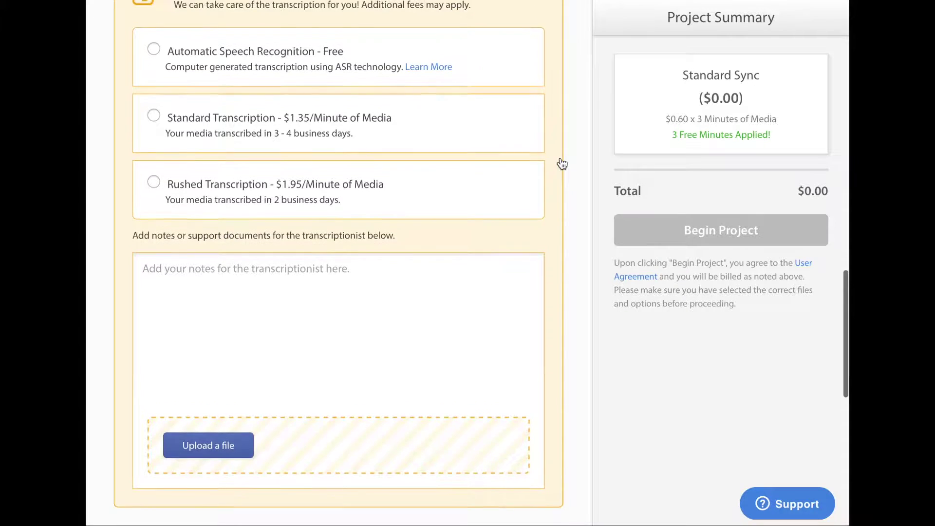
{"action": "scroll", "coordinate": [561, 163], "scroll_direction": "up", "scroll_amount": 3}
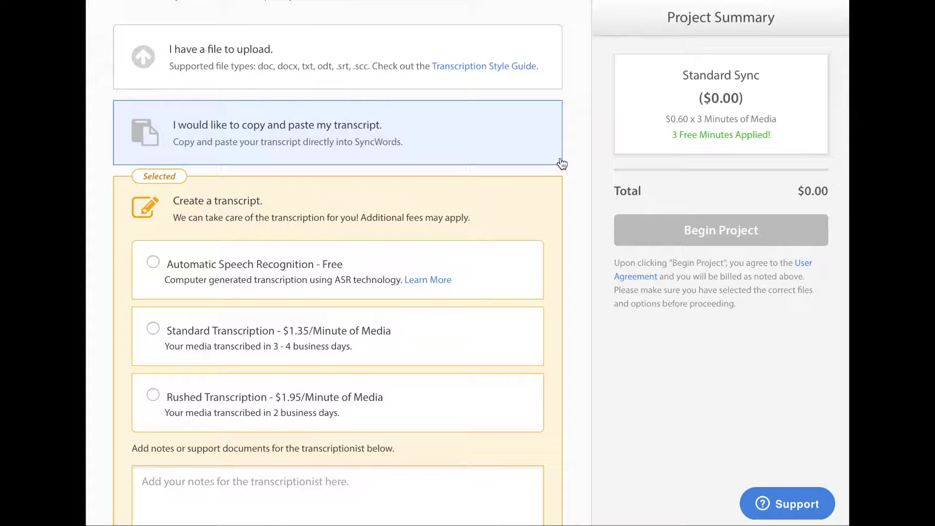
{"action": "scroll", "coordinate": [579, 192], "scroll_direction": "up", "scroll_amount": 1}
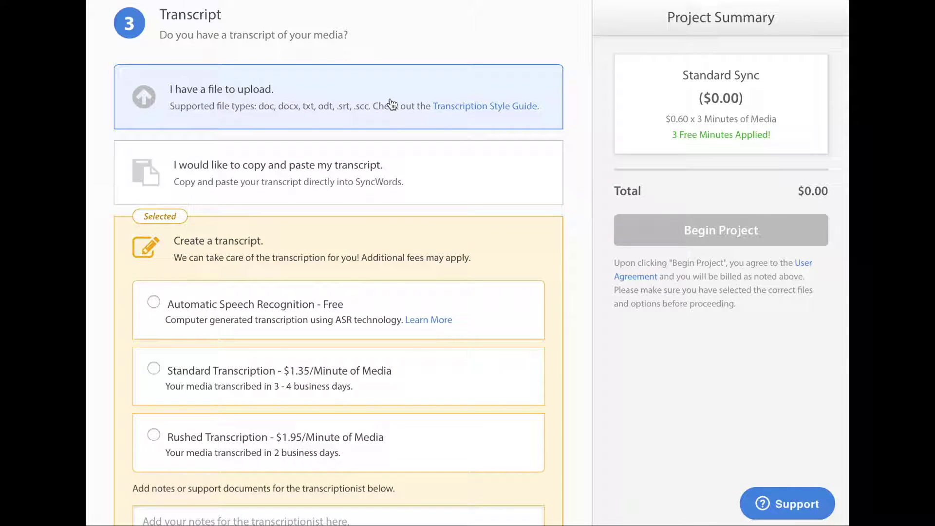
Step: Upload demnow.txt as the project's existing transcript file
{"action": "left_click", "coordinate": [384, 113]}
{"action": "left_click", "coordinate": [221, 160]}
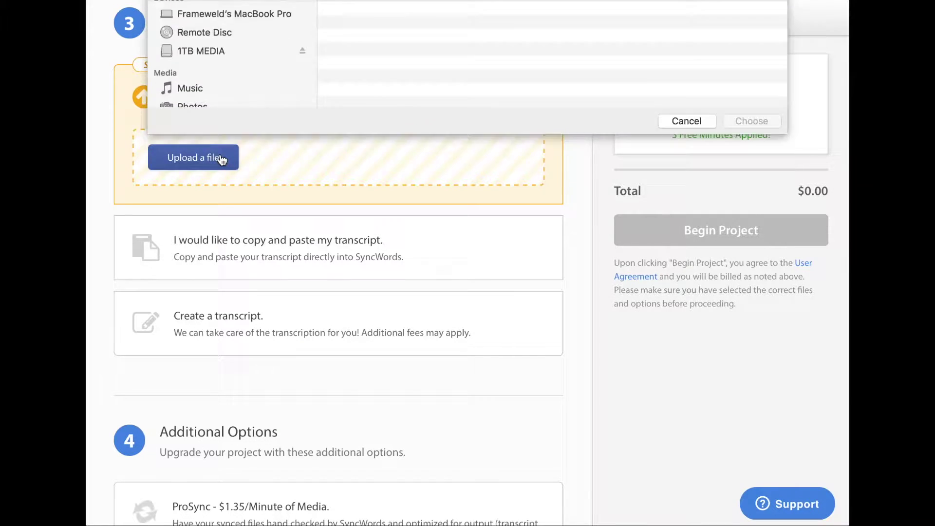
{"action": "double_click", "coordinate": [368, 202]}
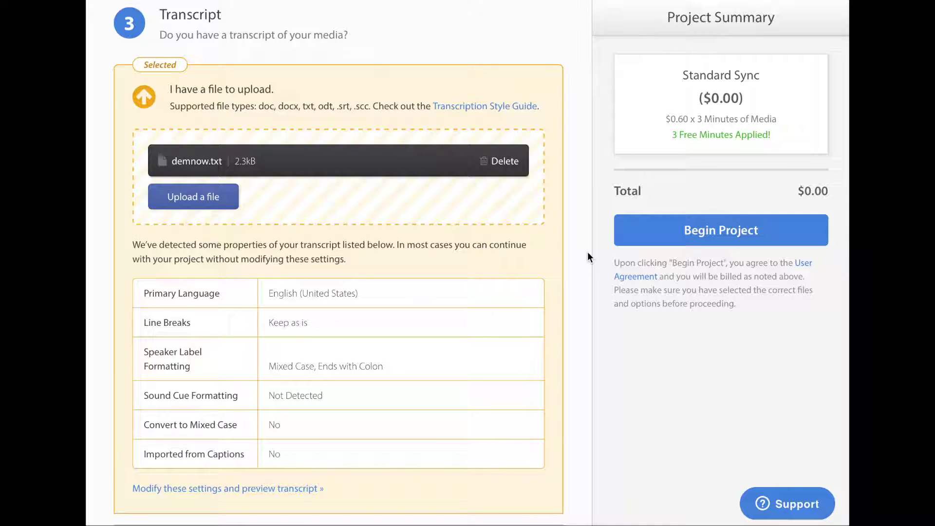
{"action": "scroll", "coordinate": [588, 252], "scroll_direction": "down", "scroll_amount": 2}
{"action": "scroll", "coordinate": [587, 252], "scroll_direction": "down", "scroll_amount": 3}
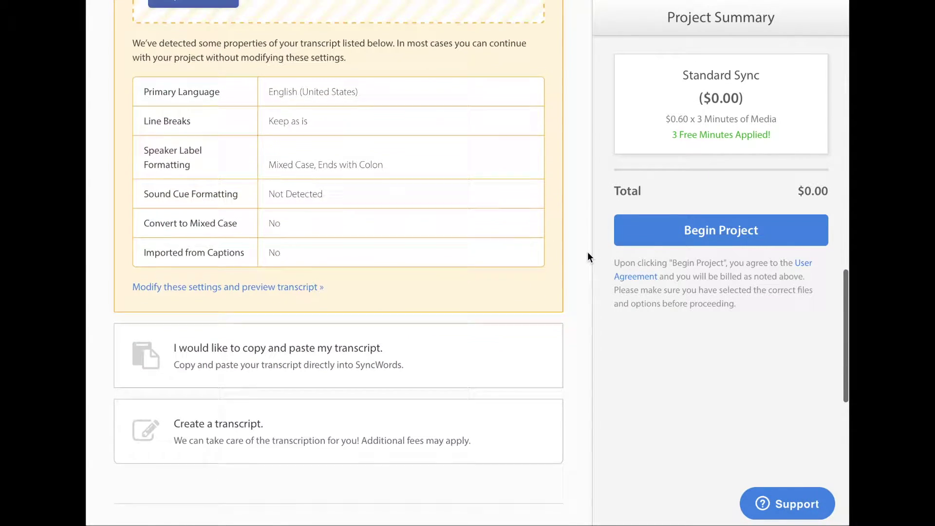
{"action": "scroll", "coordinate": [587, 254], "scroll_direction": "down", "scroll_amount": 1}
{"action": "scroll", "coordinate": [588, 253], "scroll_direction": "down", "scroll_amount": 1}
{"action": "scroll", "coordinate": [588, 253], "scroll_direction": "down", "scroll_amount": 1}
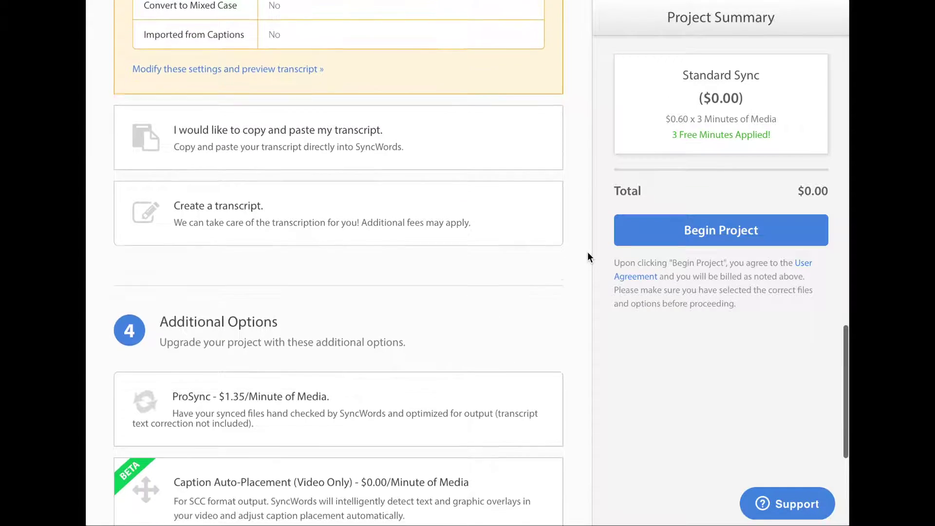
{"action": "scroll", "coordinate": [588, 253], "scroll_direction": "down", "scroll_amount": 2}
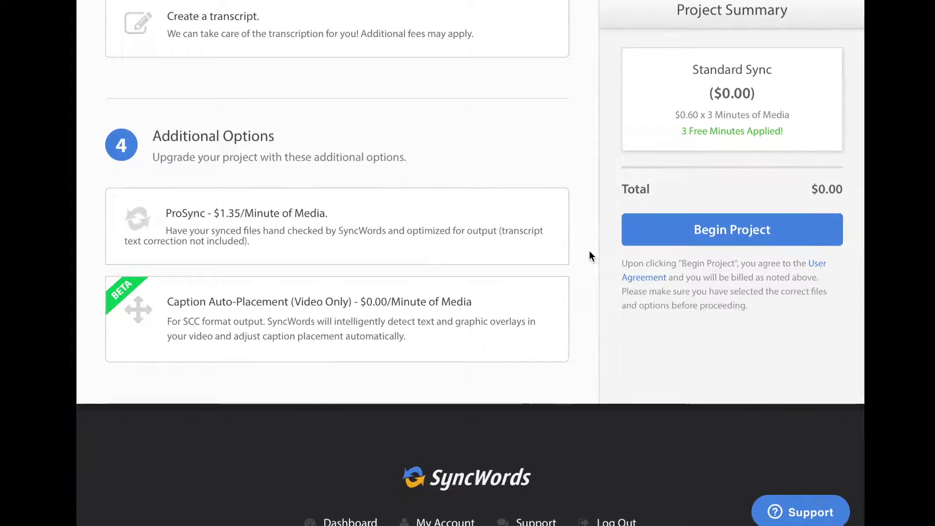
Step: Try and drop ProSync, then select the free Caption Auto-Placement (Video Only) option
{"action": "left_click", "coordinate": [564, 240]}
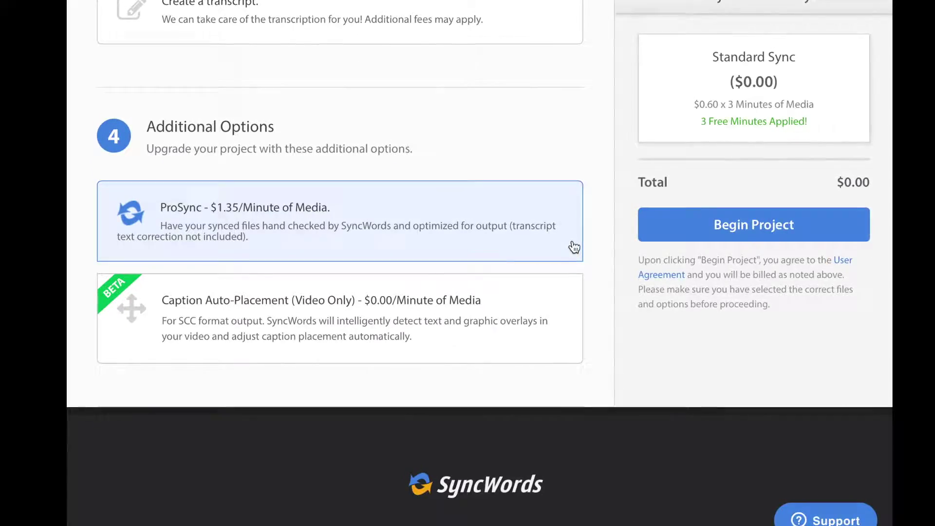
{"action": "left_click", "coordinate": [576, 245]}
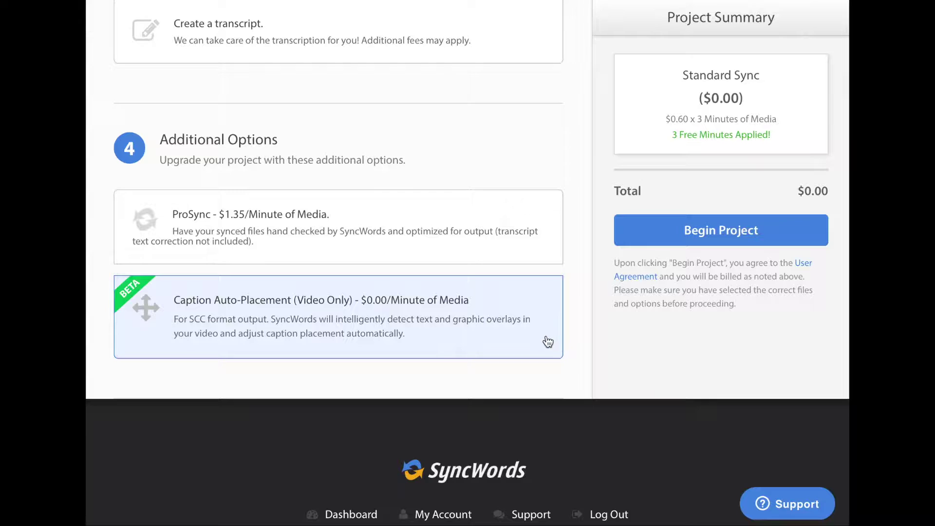
{"action": "left_click", "coordinate": [539, 342]}
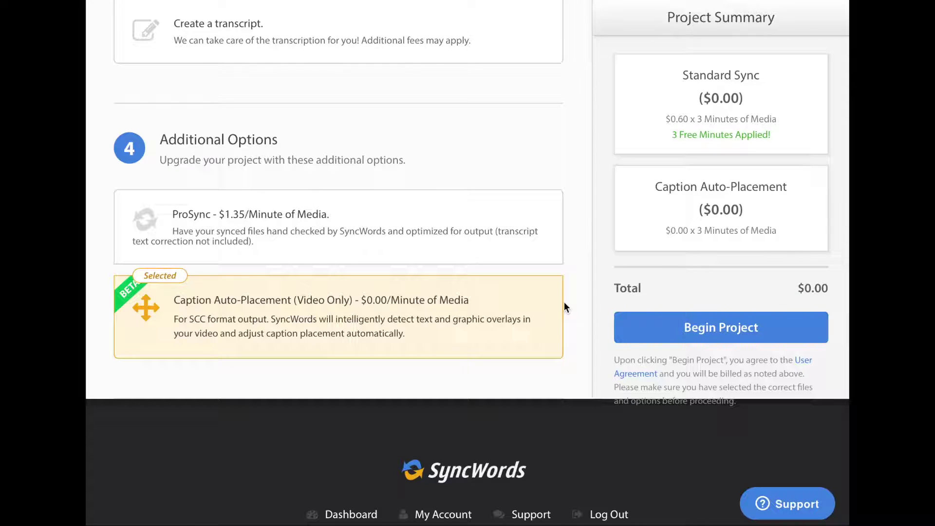
{"action": "scroll", "coordinate": [564, 307], "scroll_direction": "up", "scroll_amount": 1}
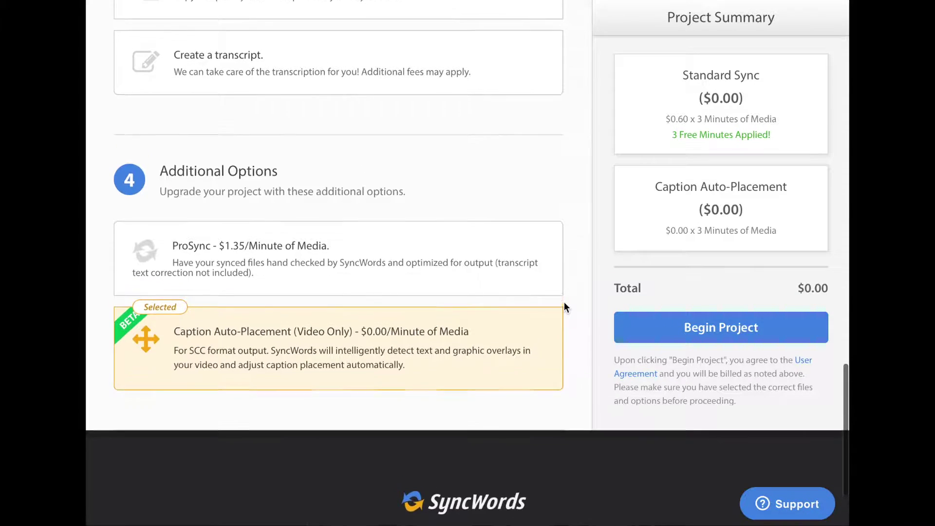
{"action": "scroll", "coordinate": [564, 307], "scroll_direction": "up", "scroll_amount": 4}
{"action": "scroll", "coordinate": [564, 307], "scroll_direction": "up", "scroll_amount": 5}
{"action": "scroll", "coordinate": [564, 307], "scroll_direction": "up", "scroll_amount": 4}
{"action": "scroll", "coordinate": [563, 307], "scroll_direction": "up", "scroll_amount": 3}
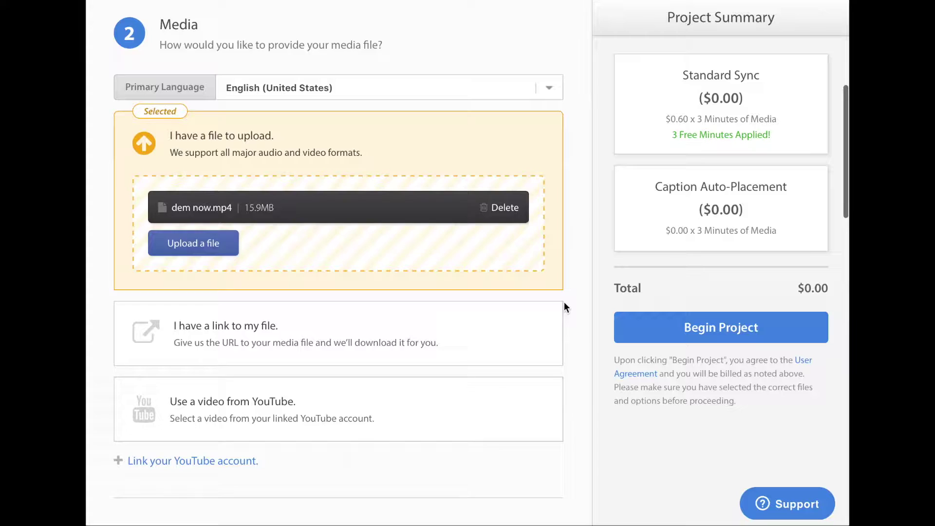
{"action": "scroll", "coordinate": [564, 307], "scroll_direction": "up", "scroll_amount": 1}
{"action": "scroll", "coordinate": [564, 307], "scroll_direction": "up", "scroll_amount": 2}
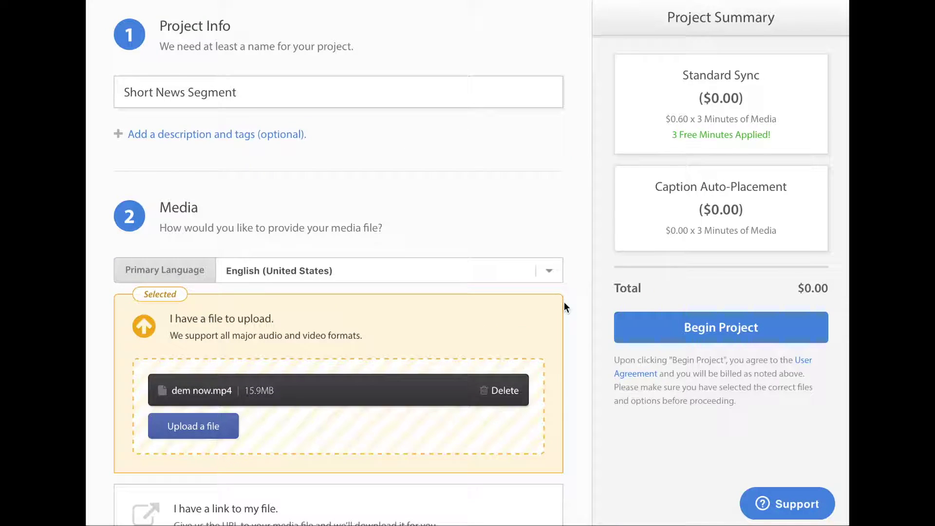
Step: Submit the Short News Segment project with Begin Project
{"action": "left_click", "coordinate": [703, 329]}
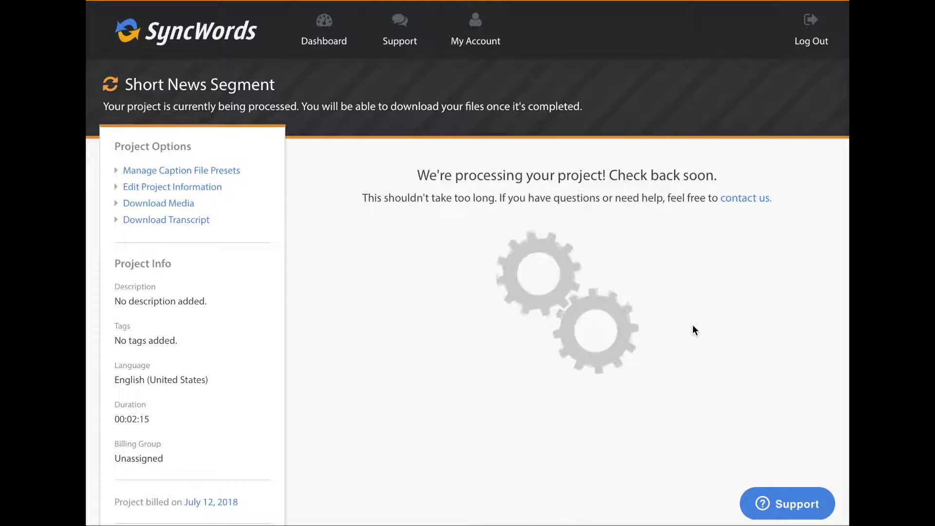
Step: Return to the Dashboard and open the Short News Segment project
{"action": "left_click", "coordinate": [322, 30]}
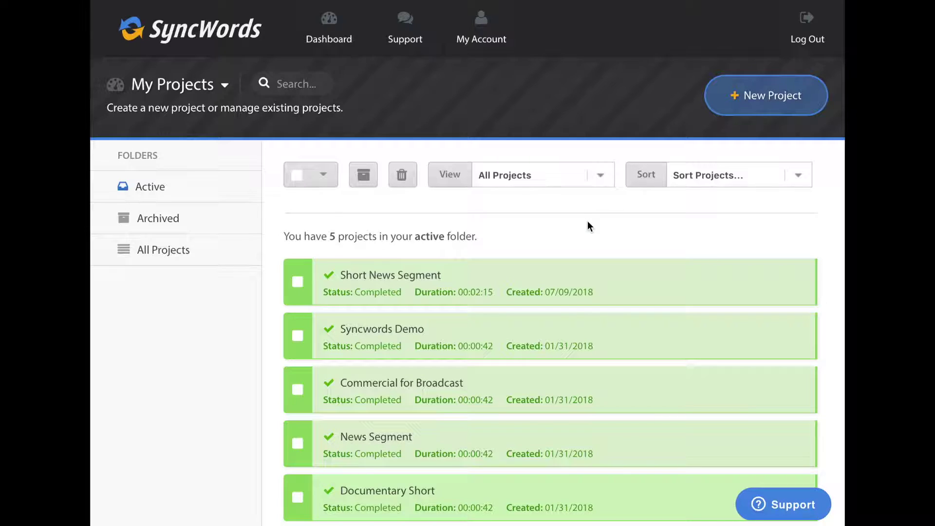
{"action": "scroll", "coordinate": [588, 222], "scroll_direction": "down", "scroll_amount": 2}
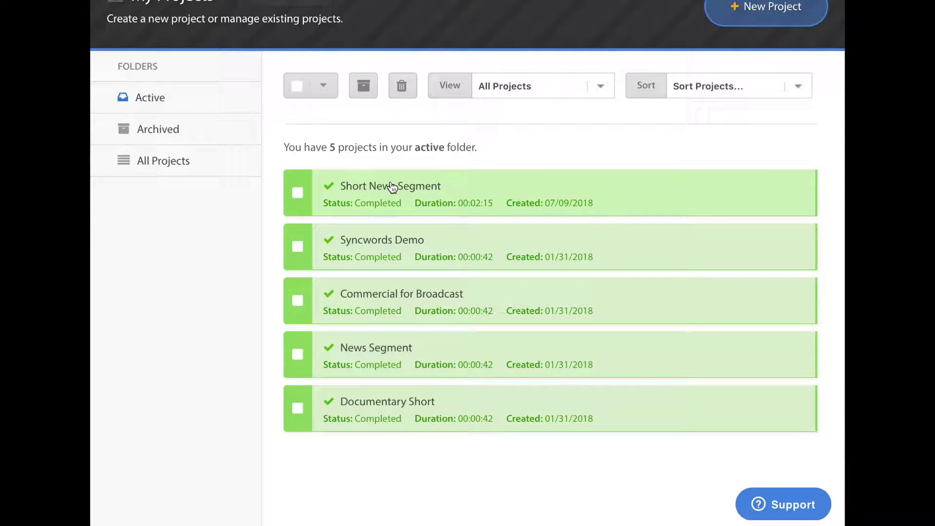
{"action": "left_click", "coordinate": [392, 187]}
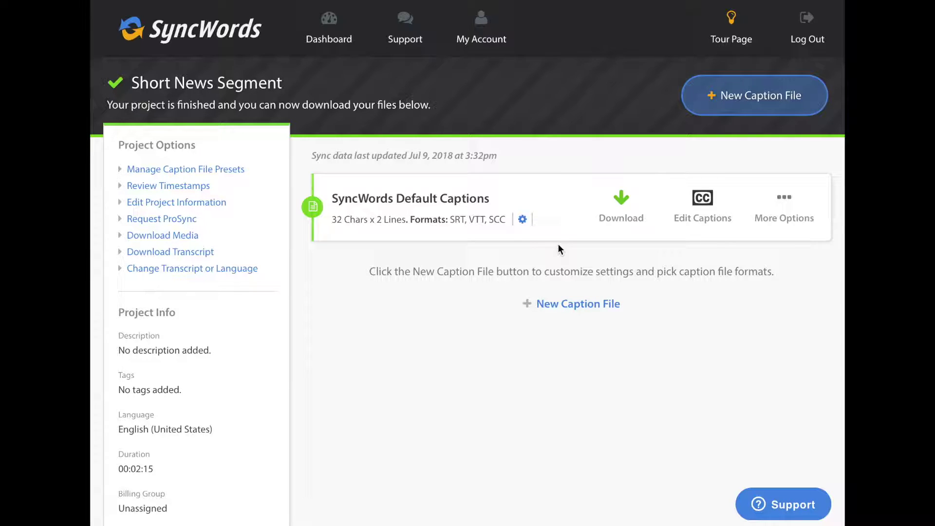
Step: Inspect the Default Captions settings, include a DOCX transcript, collapse them, and download
{"action": "left_click", "coordinate": [523, 221]}
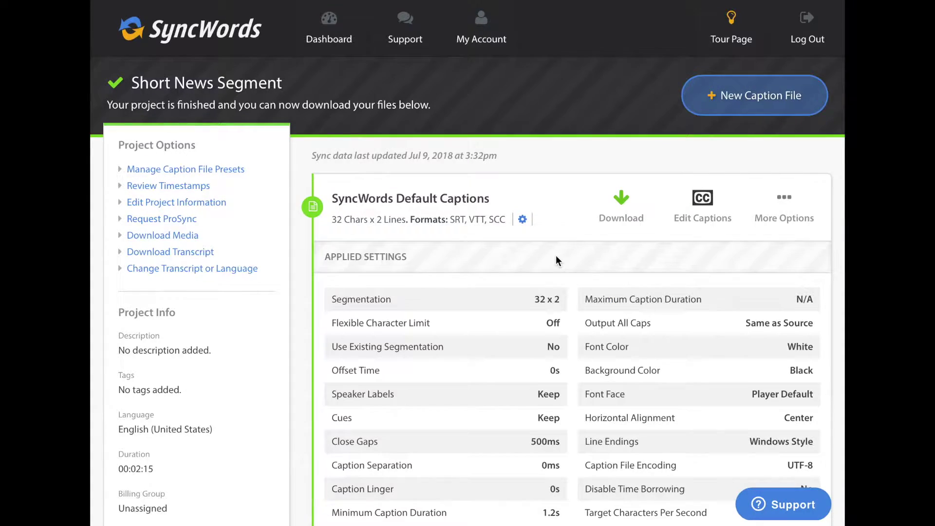
{"action": "scroll", "coordinate": [556, 255], "scroll_direction": "down", "scroll_amount": 3}
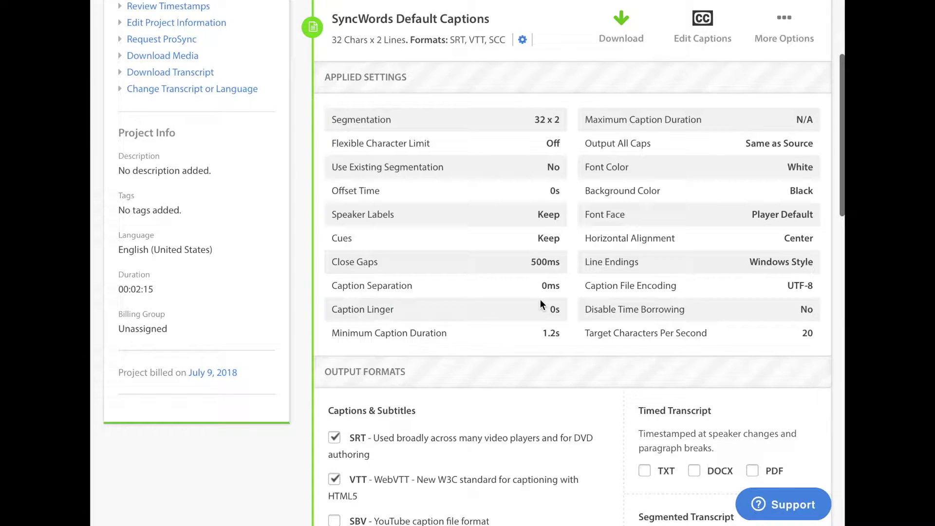
{"action": "scroll", "coordinate": [532, 298], "scroll_direction": "down", "scroll_amount": 3}
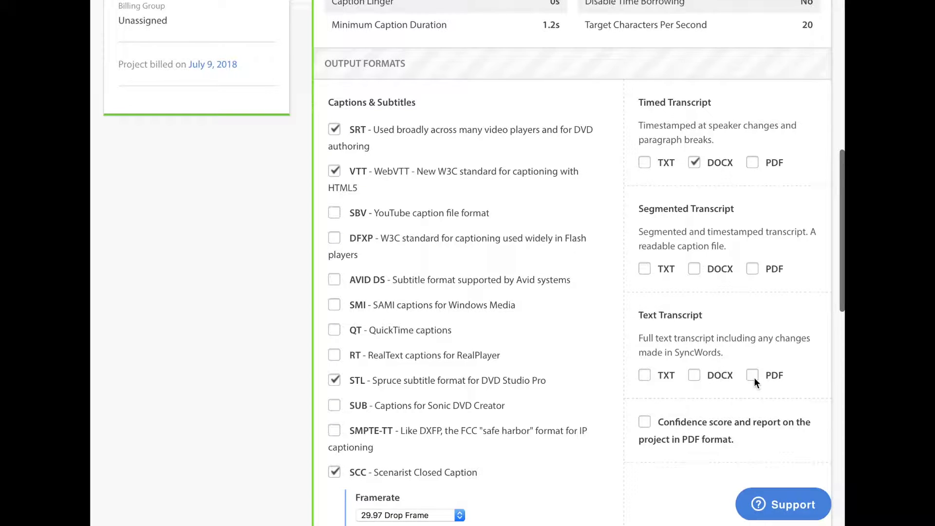
{"action": "left_click", "coordinate": [695, 374]}
{"action": "scroll", "coordinate": [611, 328], "scroll_direction": "down", "scroll_amount": 1}
{"action": "scroll", "coordinate": [611, 328], "scroll_direction": "down", "scroll_amount": 3}
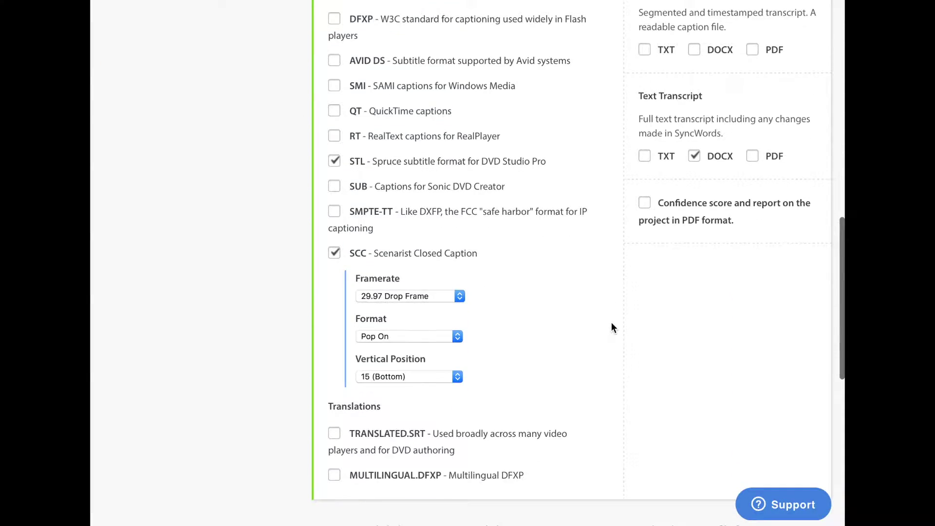
{"action": "scroll", "coordinate": [612, 328], "scroll_direction": "down", "scroll_amount": 3}
{"action": "scroll", "coordinate": [611, 328], "scroll_direction": "up", "scroll_amount": 7}
{"action": "scroll", "coordinate": [612, 322], "scroll_direction": "up", "scroll_amount": 5}
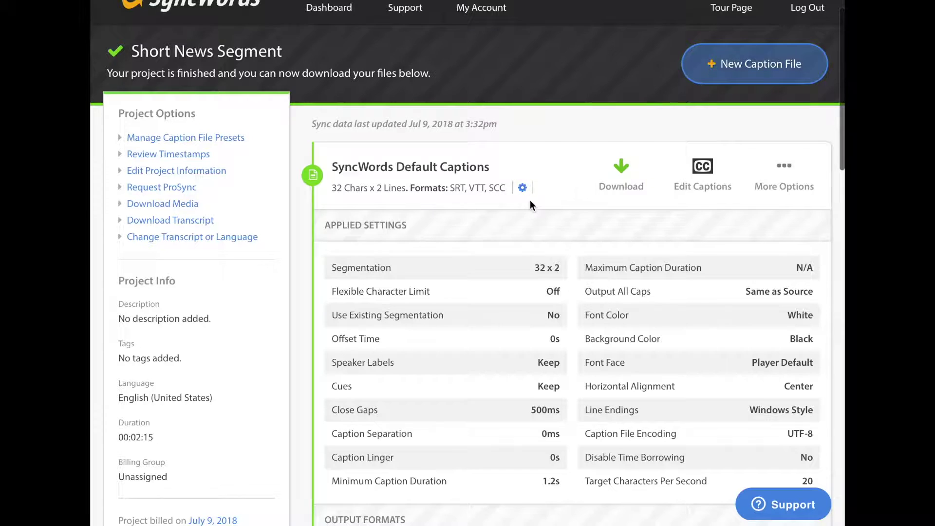
{"action": "left_click", "coordinate": [522, 187]}
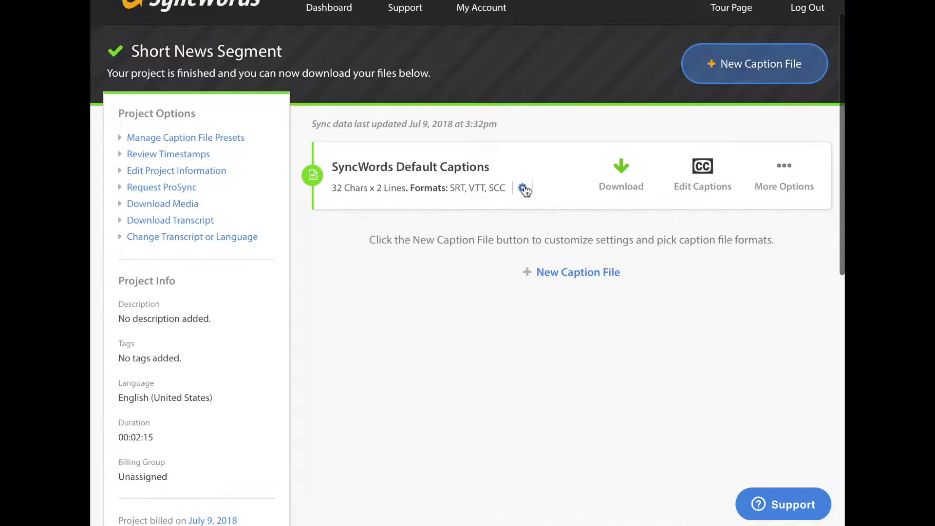
{"action": "left_click", "coordinate": [622, 168]}
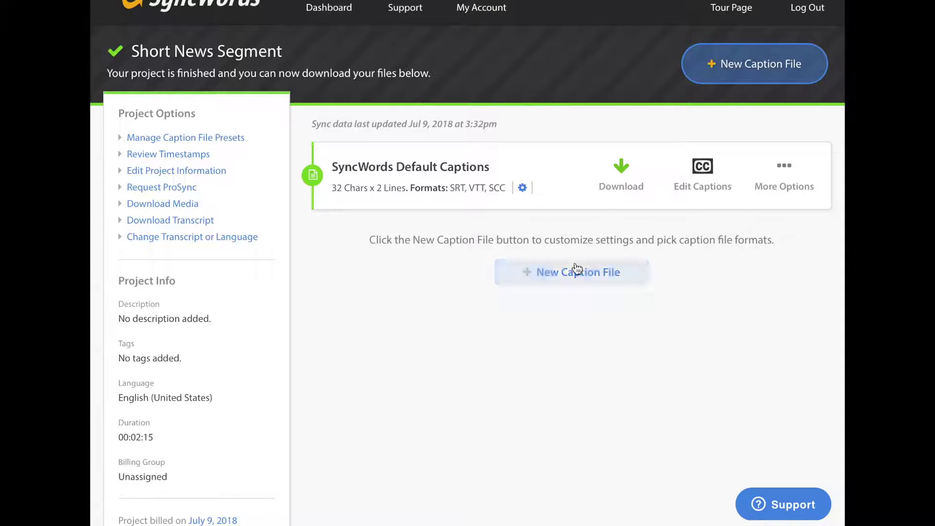
Step: Start a new caption file with 2 lines per segment and advanced options shown
{"action": "left_click", "coordinate": [630, 276]}
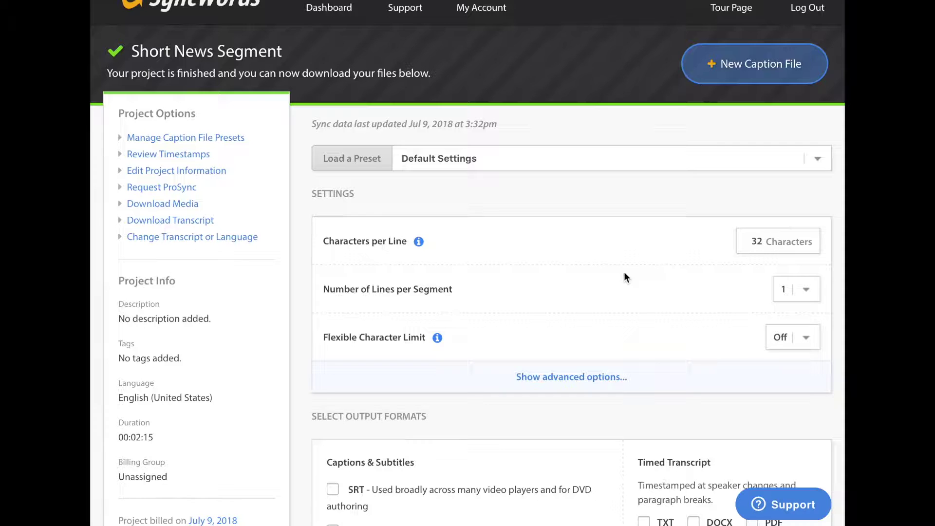
{"action": "scroll", "coordinate": [639, 189], "scroll_direction": "down", "scroll_amount": 2}
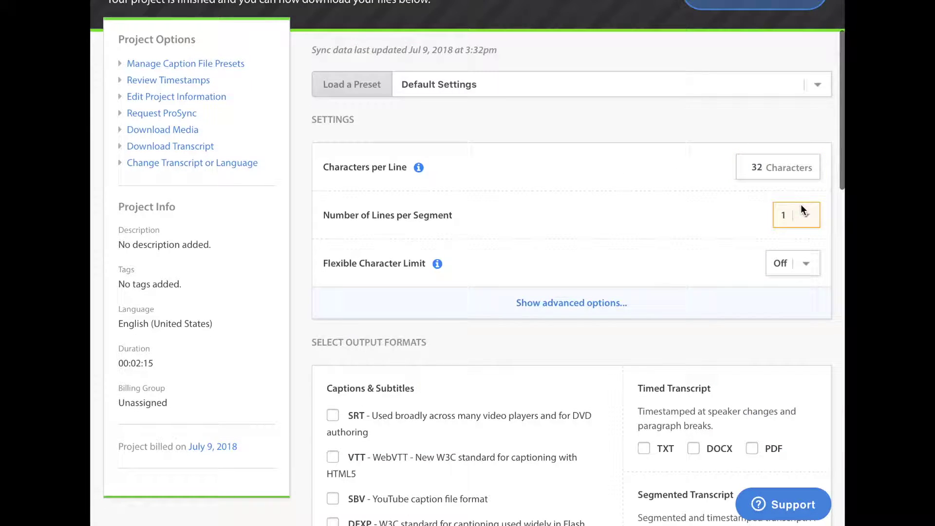
{"action": "left_click", "coordinate": [806, 216]}
{"action": "left_click", "coordinate": [781, 230]}
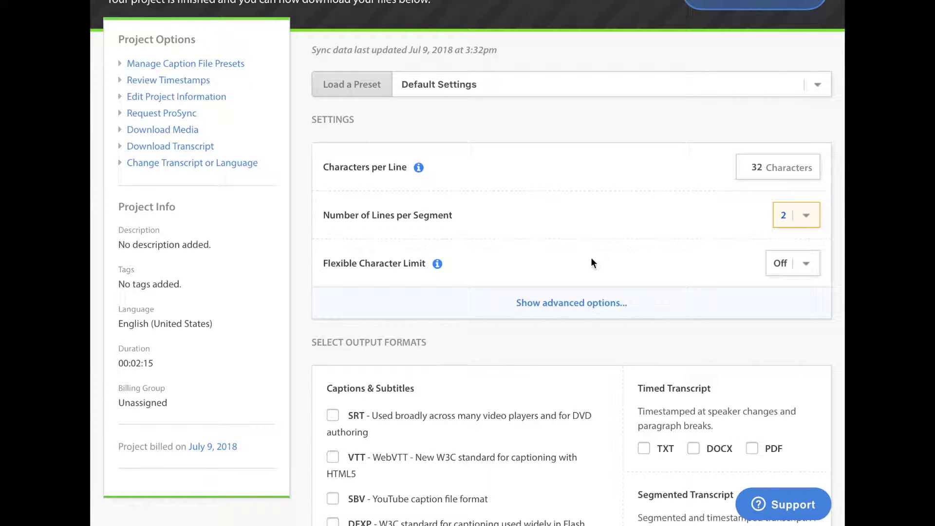
{"action": "scroll", "coordinate": [591, 262], "scroll_direction": "down", "scroll_amount": 1}
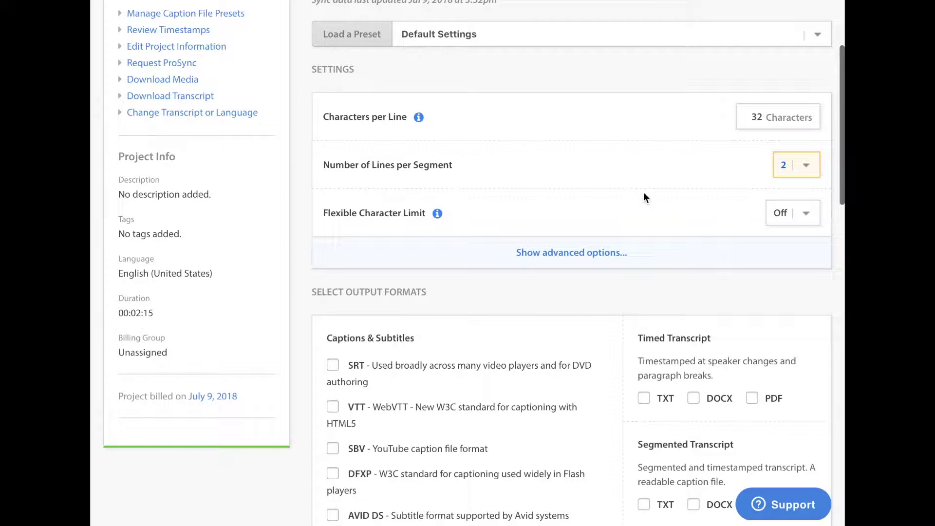
{"action": "scroll", "coordinate": [649, 245], "scroll_direction": "down", "scroll_amount": 1}
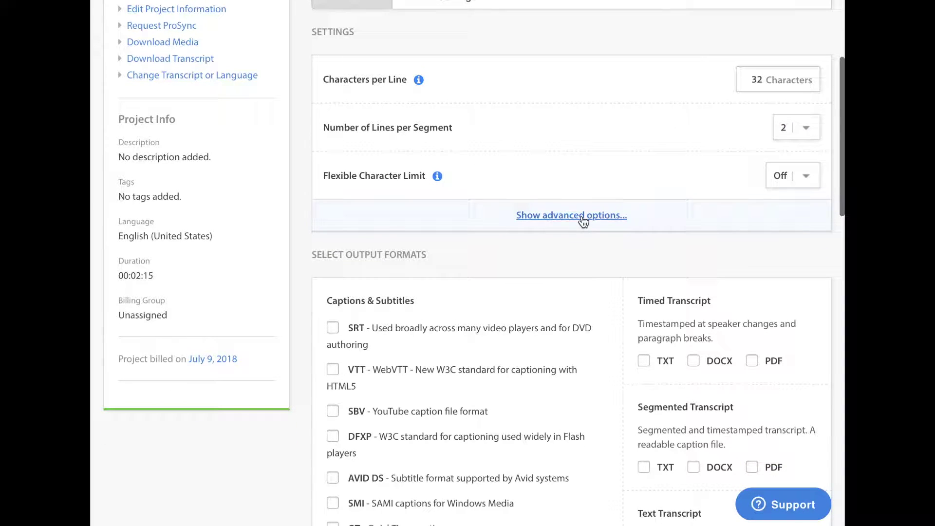
{"action": "left_click", "coordinate": [583, 216]}
{"action": "scroll", "coordinate": [557, 307], "scroll_direction": "down", "scroll_amount": 1}
{"action": "scroll", "coordinate": [558, 308], "scroll_direction": "down", "scroll_amount": 3}
{"action": "scroll", "coordinate": [557, 306], "scroll_direction": "down", "scroll_amount": 1}
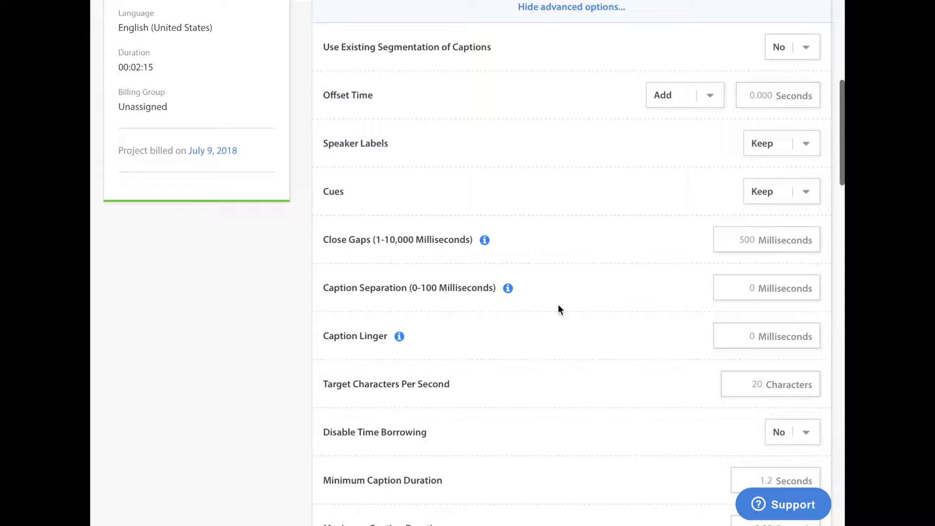
{"action": "scroll", "coordinate": [558, 310], "scroll_direction": "down", "scroll_amount": 1}
{"action": "scroll", "coordinate": [559, 310], "scroll_direction": "down", "scroll_amount": 2}
{"action": "scroll", "coordinate": [557, 310], "scroll_direction": "down", "scroll_amount": 1}
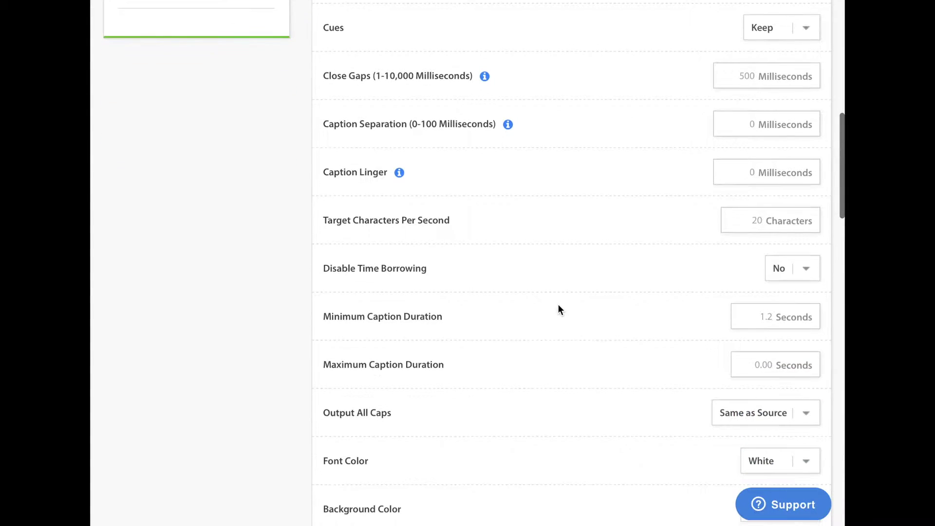
{"action": "scroll", "coordinate": [557, 310], "scroll_direction": "down", "scroll_amount": 1}
{"action": "scroll", "coordinate": [557, 310], "scroll_direction": "down", "scroll_amount": 4}
{"action": "scroll", "coordinate": [557, 310], "scroll_direction": "down", "scroll_amount": 4}
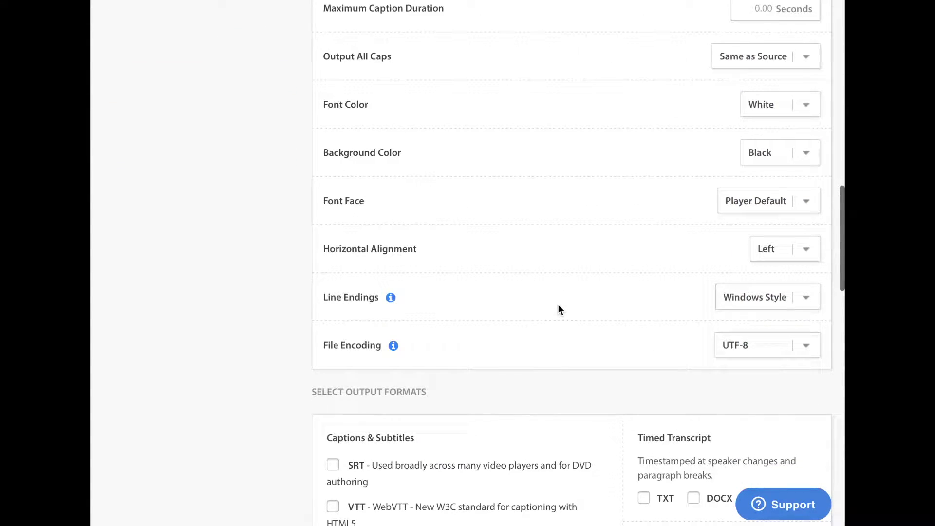
{"action": "scroll", "coordinate": [557, 309], "scroll_direction": "down", "scroll_amount": 1}
{"action": "scroll", "coordinate": [558, 310], "scroll_direction": "down", "scroll_amount": 5}
{"action": "scroll", "coordinate": [557, 310], "scroll_direction": "down", "scroll_amount": 3}
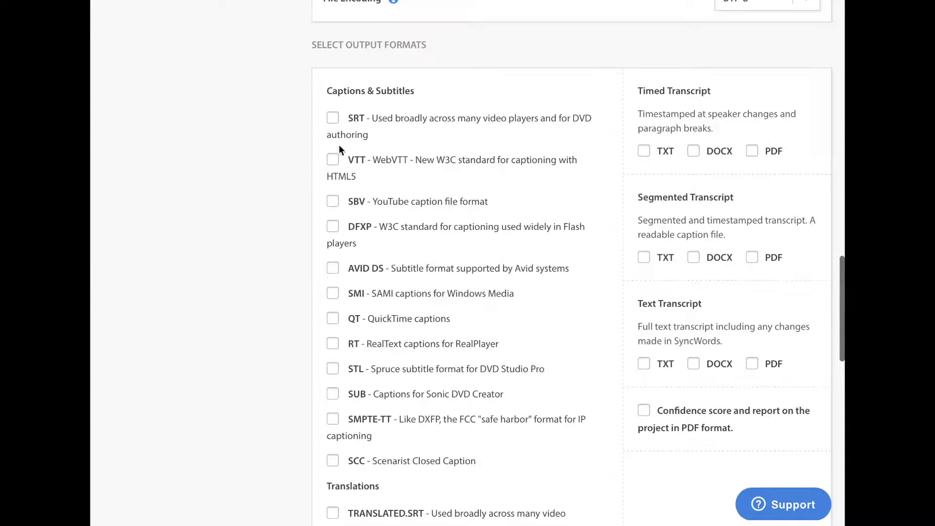
Step: Choose SRT and SCC output formats, keep SCC at 29.97 Drop Frame, and submit the file
{"action": "left_click", "coordinate": [332, 118]}
{"action": "scroll", "coordinate": [367, 371], "scroll_direction": "down", "scroll_amount": 1}
{"action": "scroll", "coordinate": [334, 341], "scroll_direction": "down", "scroll_amount": 3}
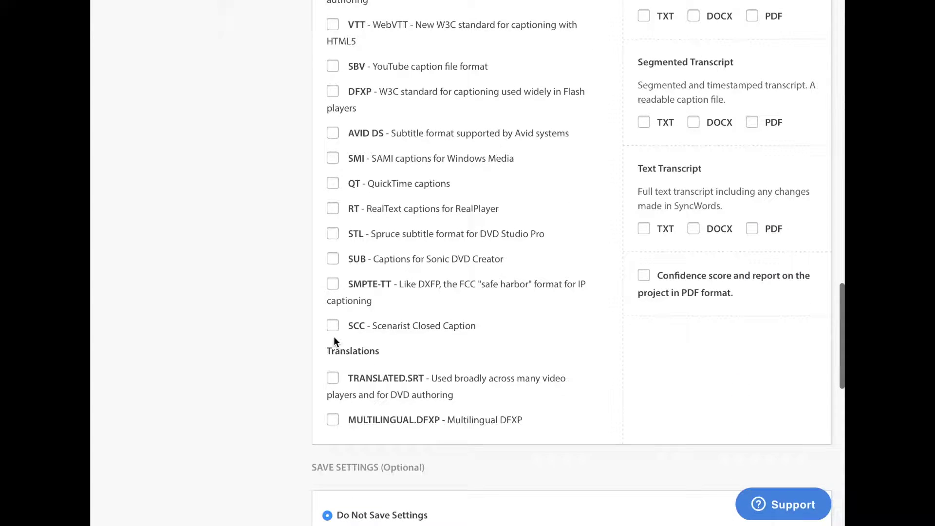
{"action": "left_click", "coordinate": [334, 326]}
{"action": "scroll", "coordinate": [567, 346], "scroll_direction": "down", "scroll_amount": 1}
{"action": "scroll", "coordinate": [568, 346], "scroll_direction": "down", "scroll_amount": 3}
{"action": "left_click", "coordinate": [456, 216]}
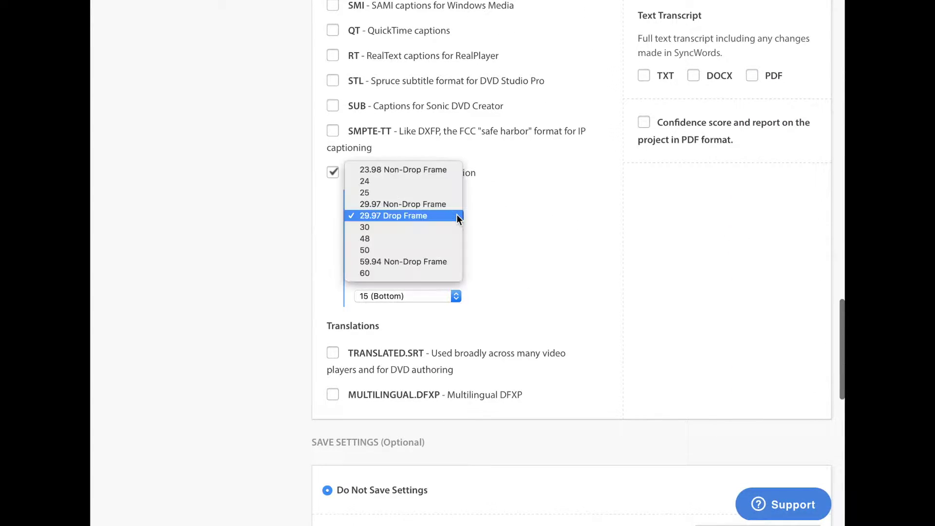
{"action": "left_click", "coordinate": [458, 218]}
{"action": "scroll", "coordinate": [527, 436], "scroll_direction": "down", "scroll_amount": 3}
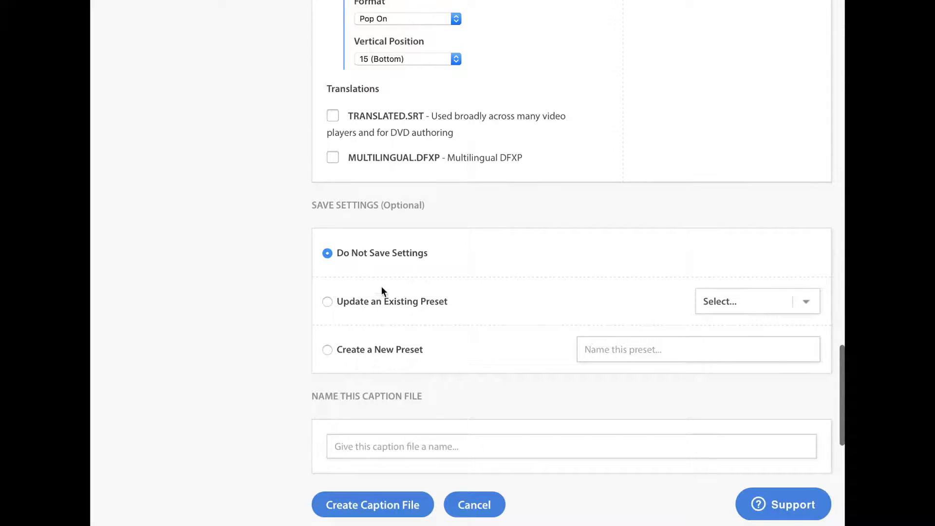
{"action": "scroll", "coordinate": [376, 328], "scroll_direction": "down", "scroll_amount": 1}
{"action": "type", "text": "S"}
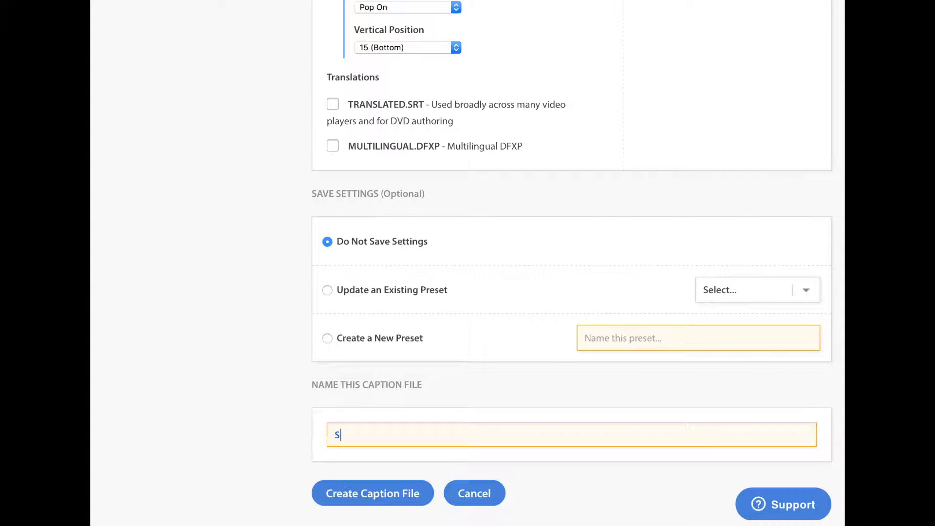
{"action": "type", "text": "RT, SCC"}
{"action": "left_click", "coordinate": [365, 495]}
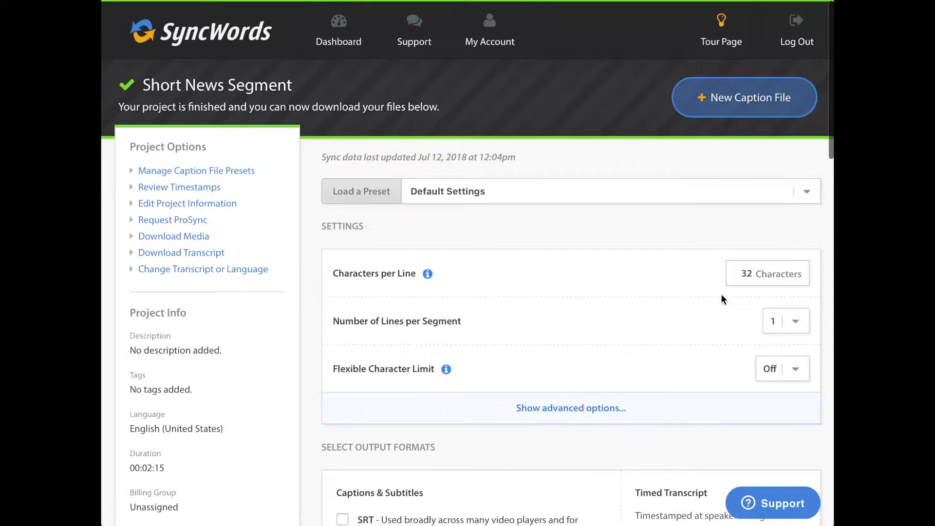
Step: Load Syncwords Preset 1 and choose to save the settings as a new preset
{"action": "left_click", "coordinate": [807, 194]}
{"action": "left_click", "coordinate": [807, 195]}
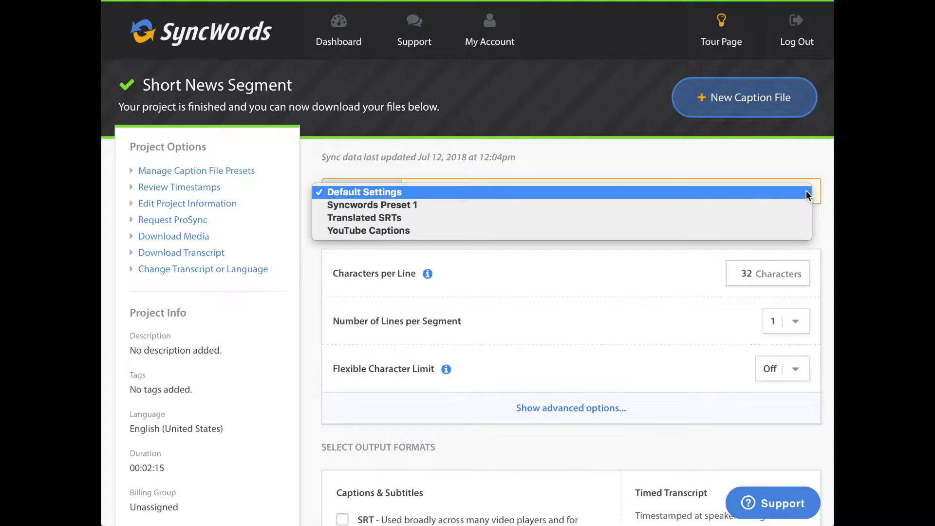
{"action": "left_click", "coordinate": [377, 206]}
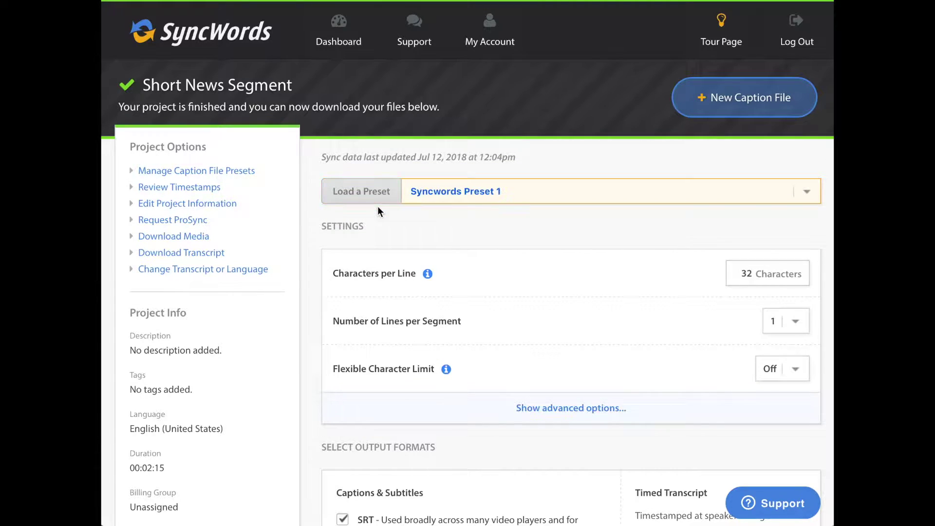
{"action": "scroll", "coordinate": [812, 224], "scroll_direction": "down", "scroll_amount": 15}
{"action": "scroll", "coordinate": [806, 228], "scroll_direction": "up", "scroll_amount": 1}
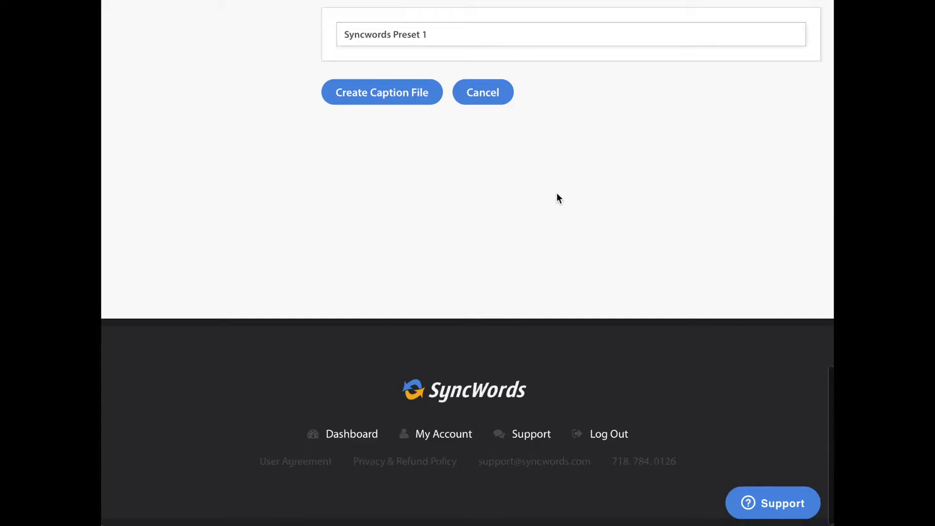
{"action": "scroll", "coordinate": [556, 192], "scroll_direction": "up", "scroll_amount": 4}
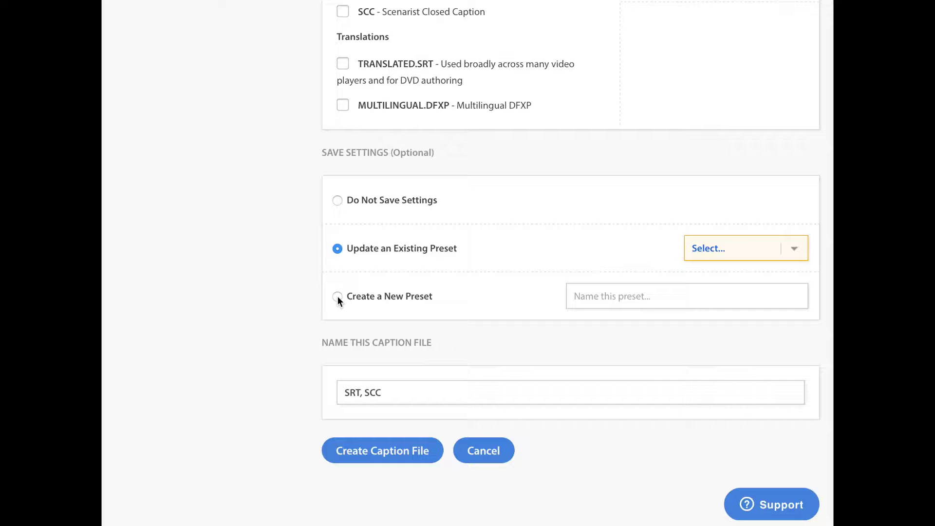
{"action": "left_click", "coordinate": [337, 295]}
{"action": "left_click", "coordinate": [621, 295]}
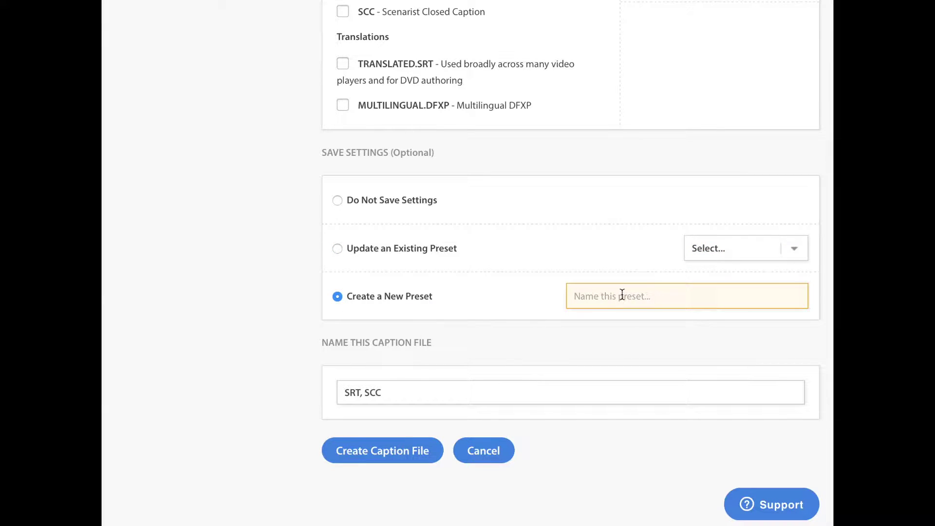
{"action": "type", "text": "S"}
{"action": "type", "text": "RT, SCC"}
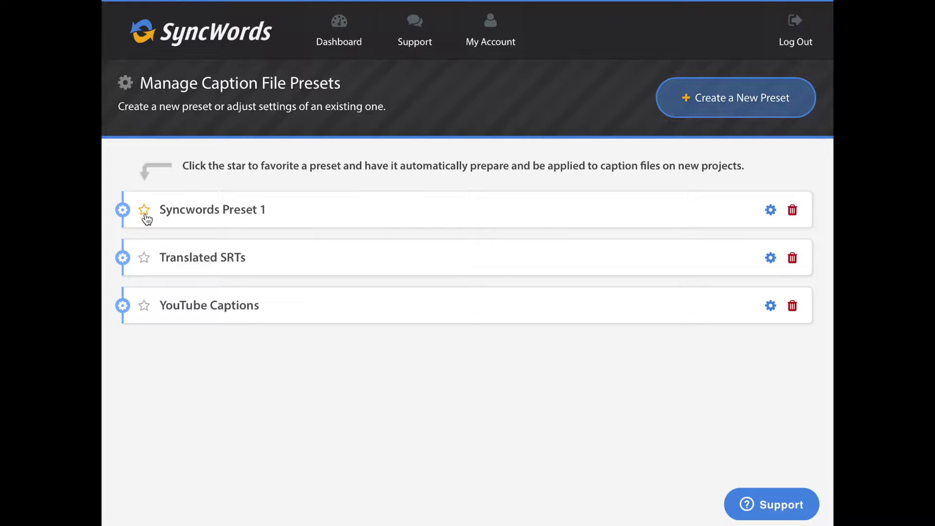
{"action": "left_click", "coordinate": [145, 216]}
Step: Leave the presets list via Dashboard to get back to the caption-file form
{"action": "left_click", "coordinate": [341, 40]}
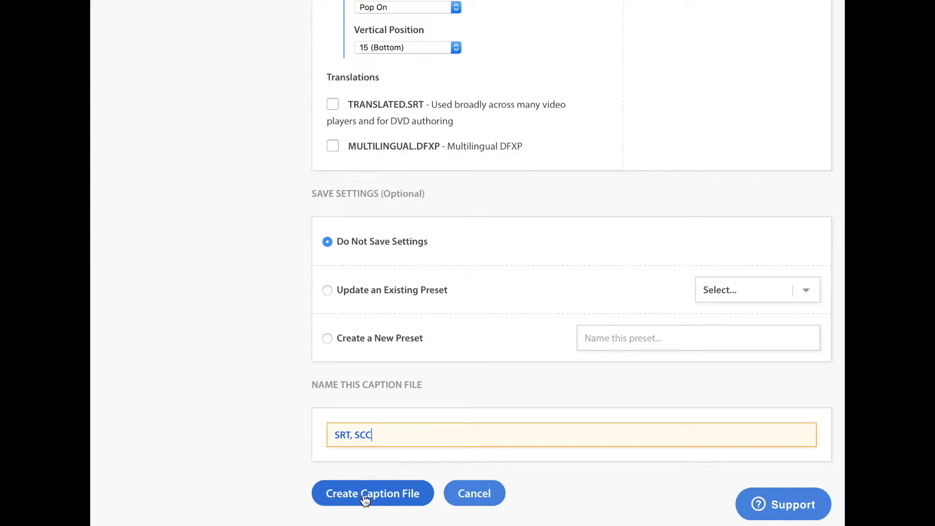
Step: Create the SRT, SCC caption file and download its SRT and SCC files
{"action": "left_click", "coordinate": [364, 493]}
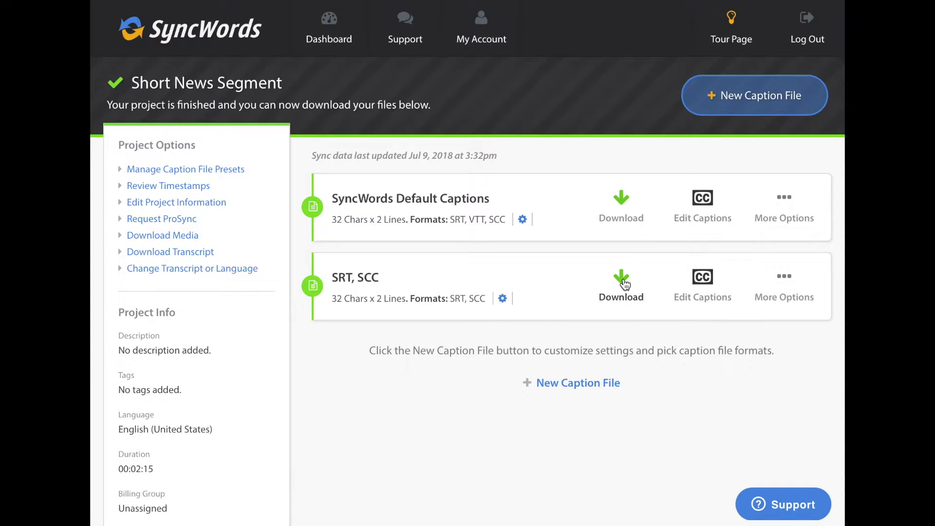
{"action": "left_click", "coordinate": [642, 286]}
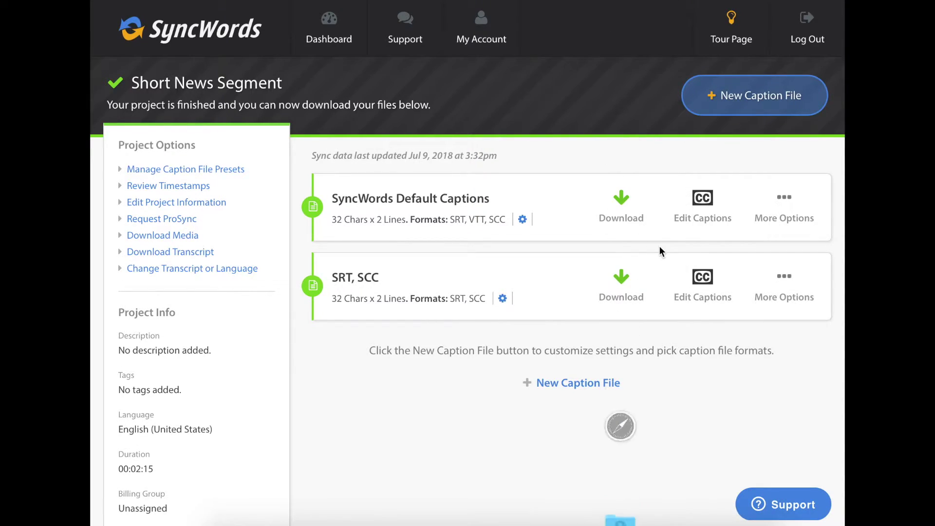
Step: Open the SRT, SCC captions for editing and play from caption 1 to caption 4 with the grid overlay
{"action": "left_click", "coordinate": [703, 287]}
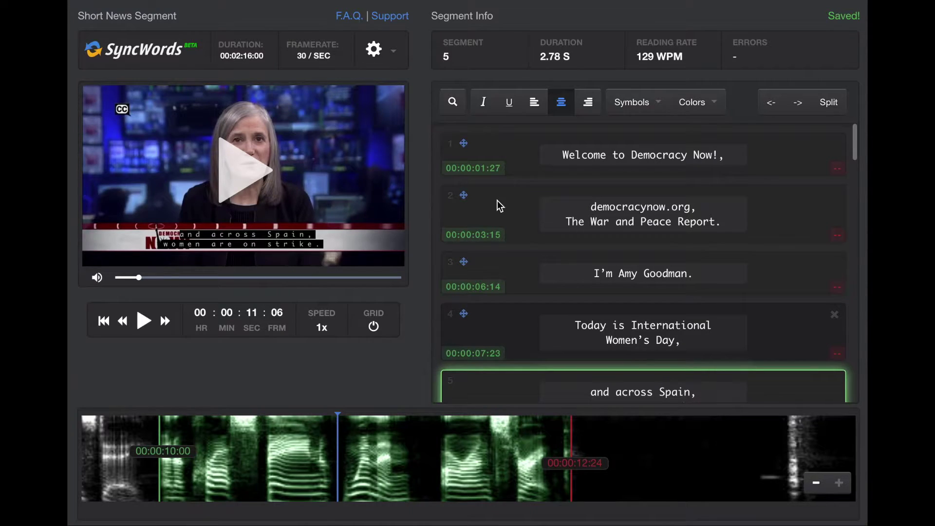
{"action": "left_click", "coordinate": [510, 147]}
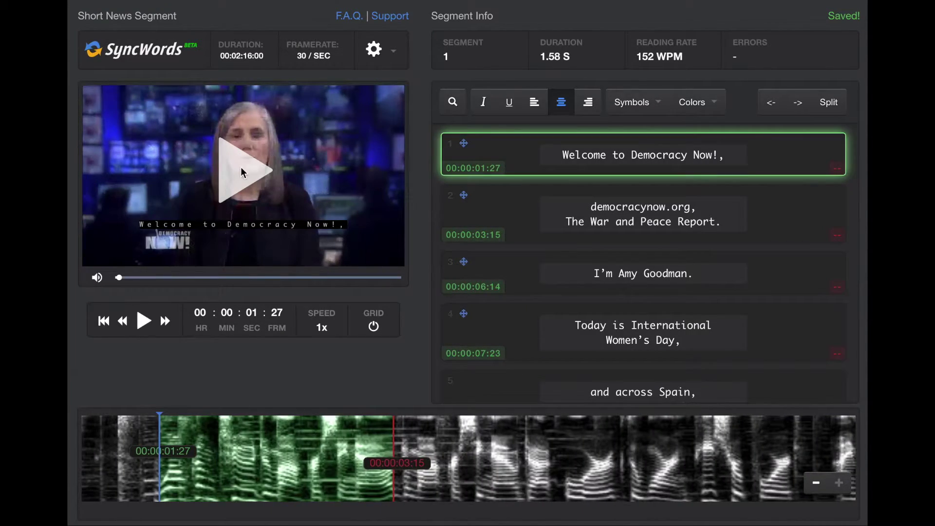
{"action": "left_click", "coordinate": [241, 171]}
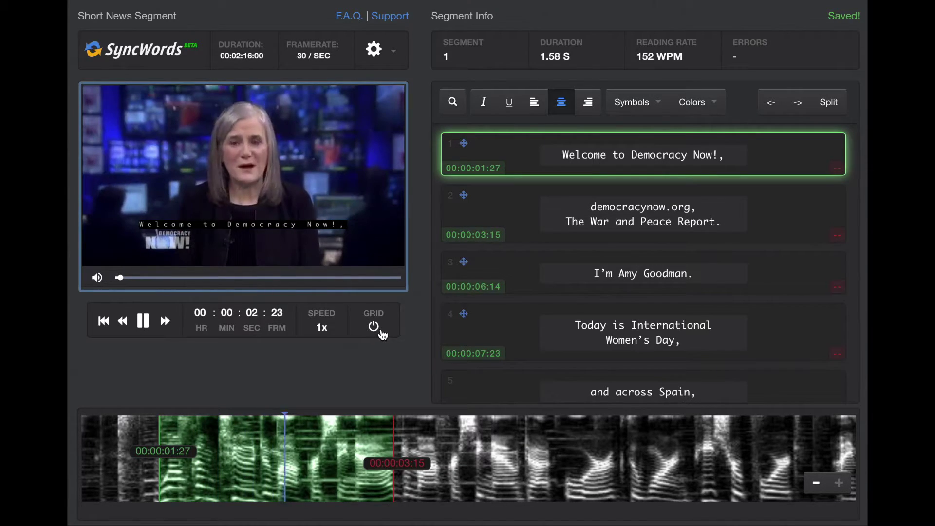
{"action": "left_click", "coordinate": [376, 329]}
{"action": "left_click", "coordinate": [143, 320]}
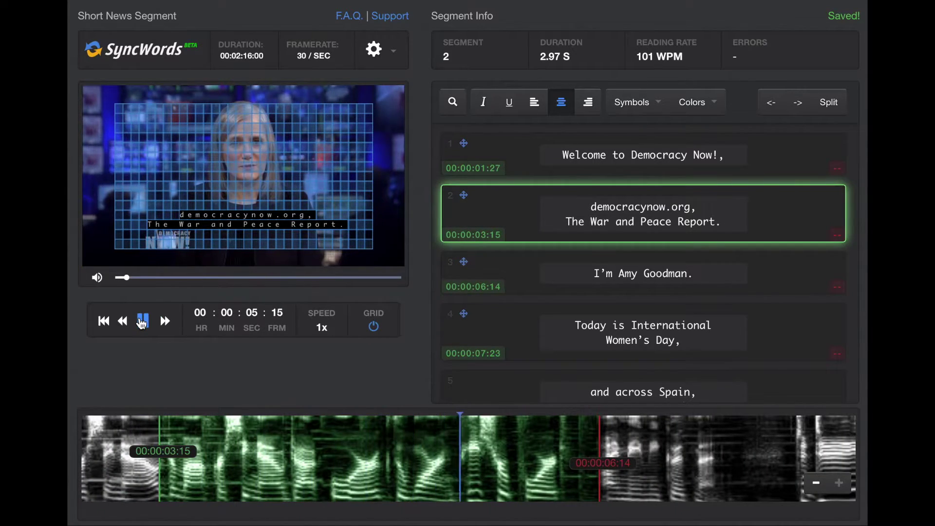
Step: Make International Women's Day in caption 4 italic and red
{"action": "left_click", "coordinate": [633, 211]}
{"action": "left_click_drag", "start_coordinate": [633, 211], "coordinate": [675, 227]}
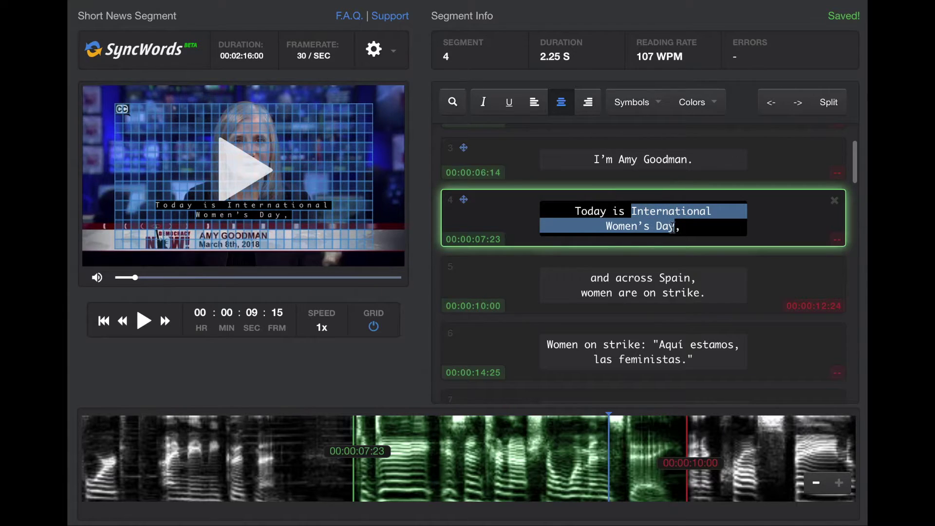
{"action": "left_click", "coordinate": [484, 103]}
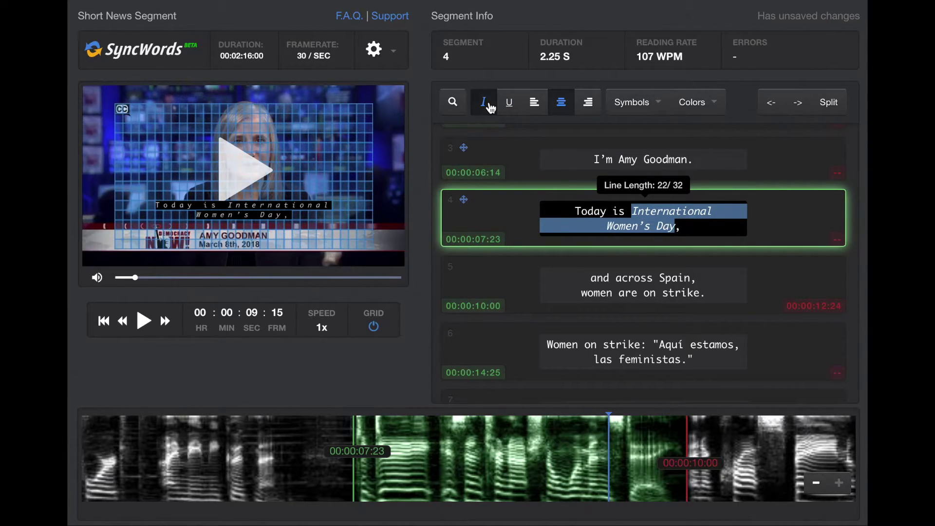
{"action": "left_click", "coordinate": [710, 106]}
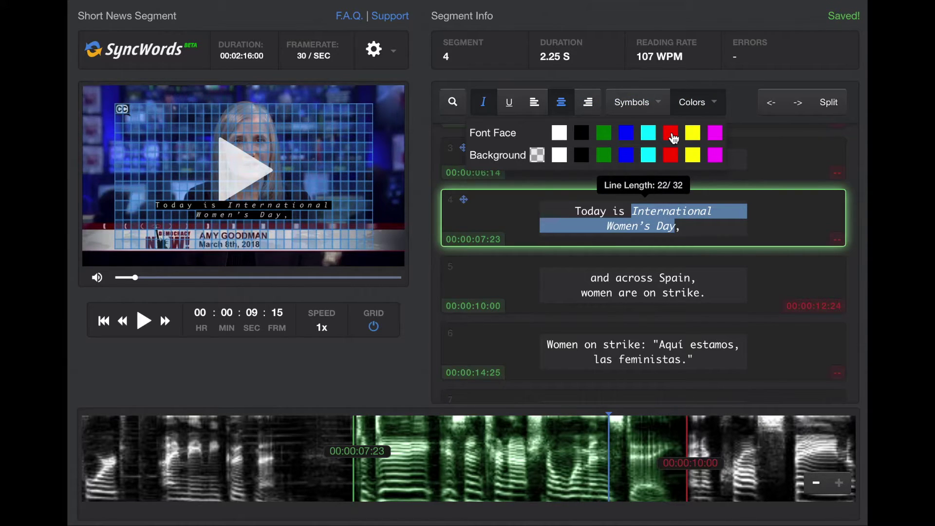
{"action": "left_click", "coordinate": [671, 135]}
Step: Extend caption 5's end time to 00:00:13:03
{"action": "left_click", "coordinate": [643, 285]}
{"action": "left_click_drag", "start_coordinate": [162, 435], "coordinate": [263, 436]}
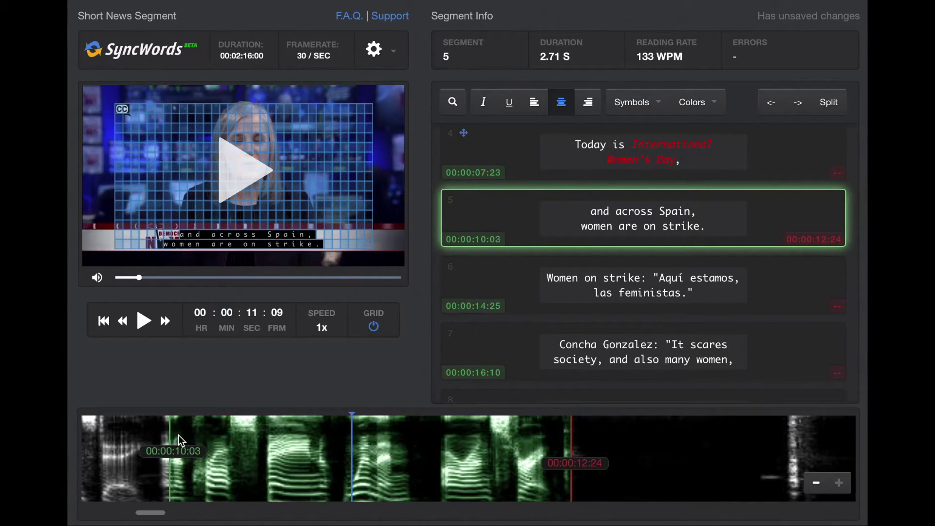
{"action": "left_click_drag", "start_coordinate": [571, 436], "coordinate": [619, 433]}
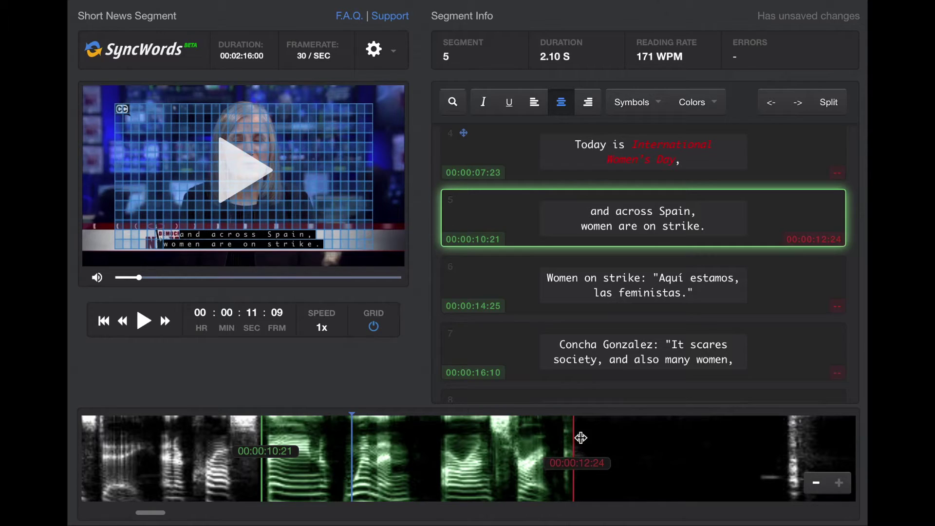
{"action": "key", "text": "Tab"}
Step: Raise playback speed to about 2x and open the SyncWords help center
{"action": "left_click", "coordinate": [322, 327]}
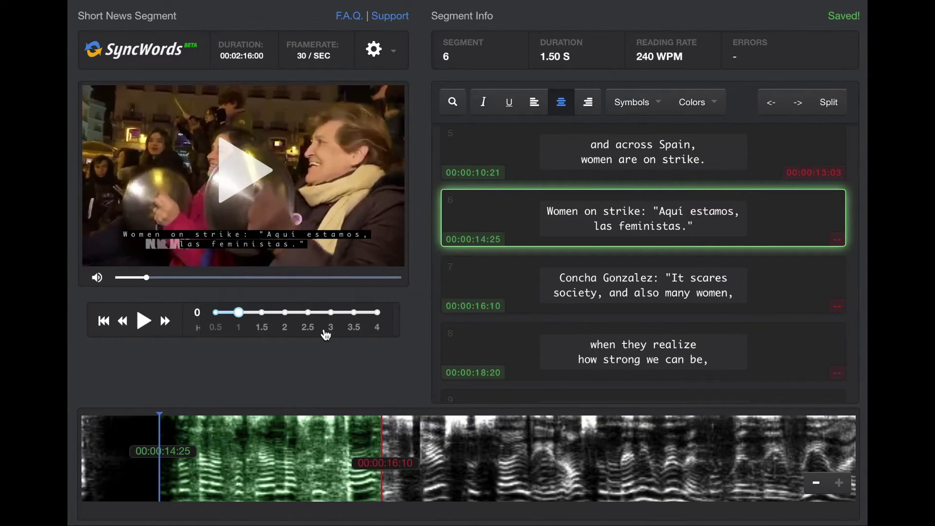
{"action": "left_click_drag", "start_coordinate": [239, 313], "coordinate": [281, 313]}
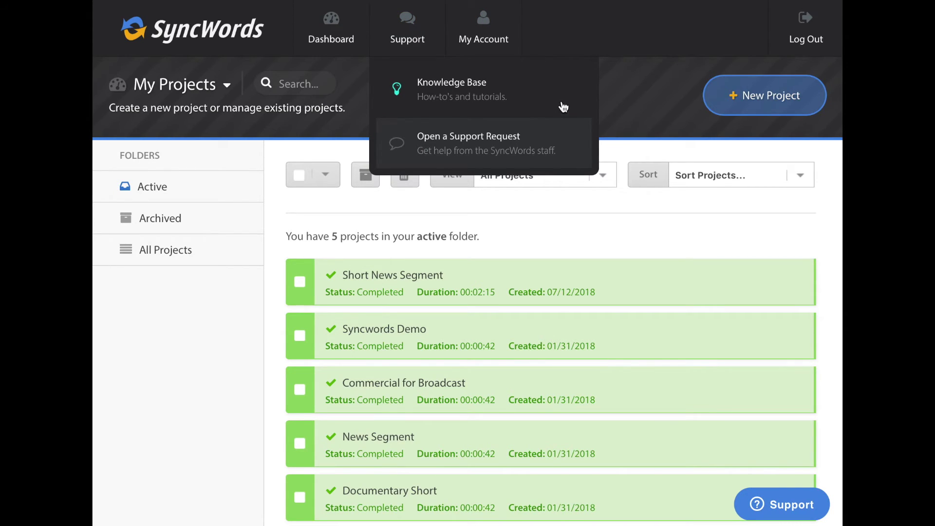
{"action": "left_click", "coordinate": [560, 98]}
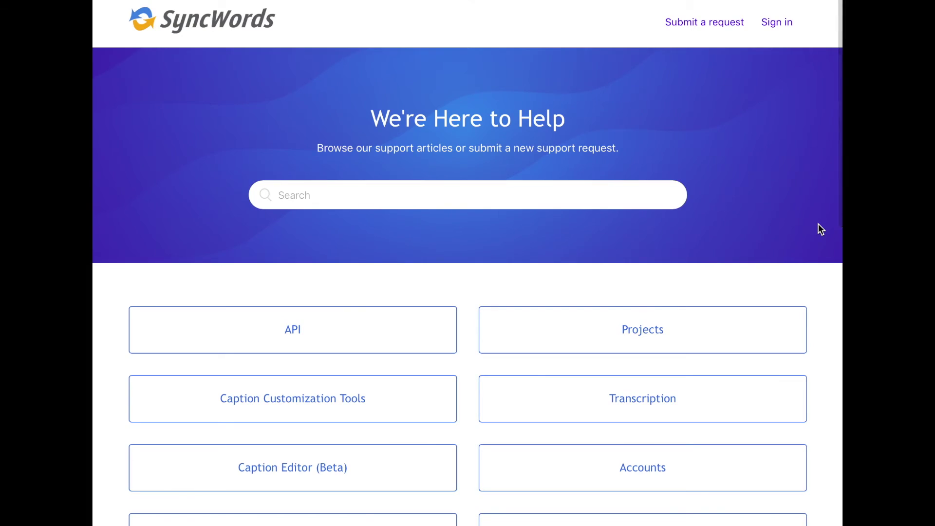
{"action": "scroll", "coordinate": [818, 229], "scroll_direction": "down", "scroll_amount": 2}
{"action": "scroll", "coordinate": [819, 229], "scroll_direction": "down", "scroll_amount": 2}
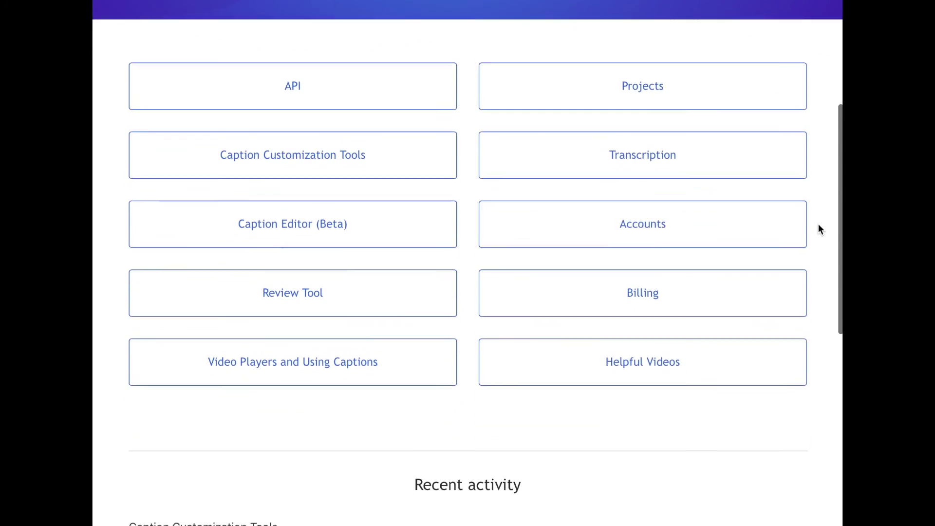
{"action": "scroll", "coordinate": [818, 230], "scroll_direction": "down", "scroll_amount": 2}
{"action": "scroll", "coordinate": [818, 230], "scroll_direction": "down", "scroll_amount": 1}
{"action": "scroll", "coordinate": [817, 230], "scroll_direction": "down", "scroll_amount": 1}
{"action": "scroll", "coordinate": [818, 230], "scroll_direction": "down", "scroll_amount": 1}
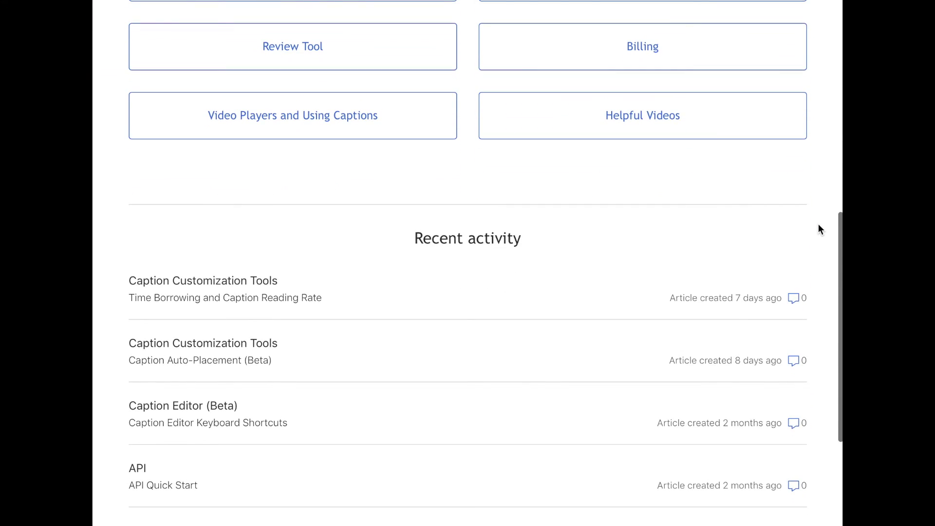